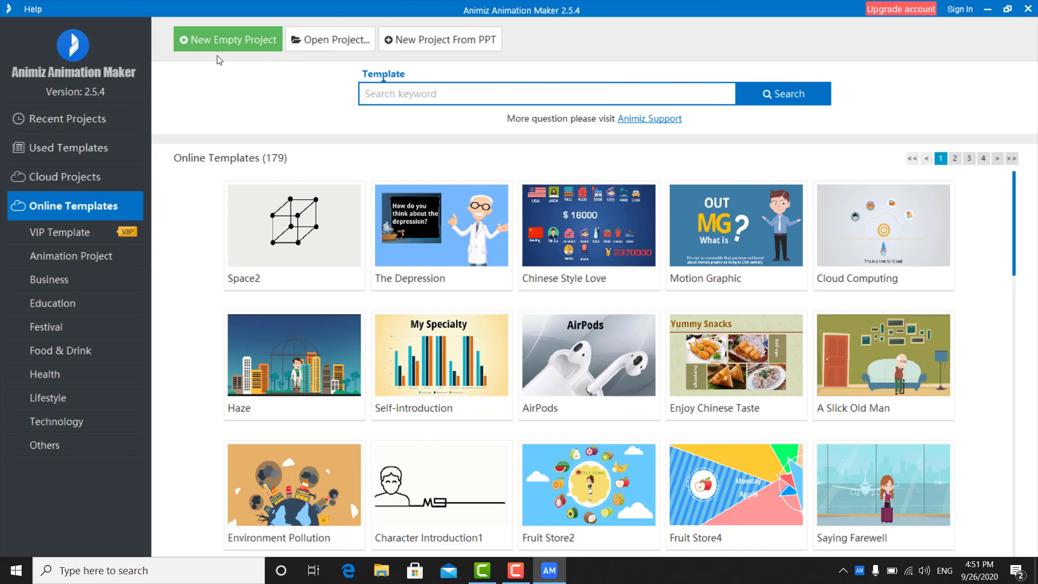
# Create a new empty project and browse the image library down to the tank picture
pyautogui.click(215, 41)
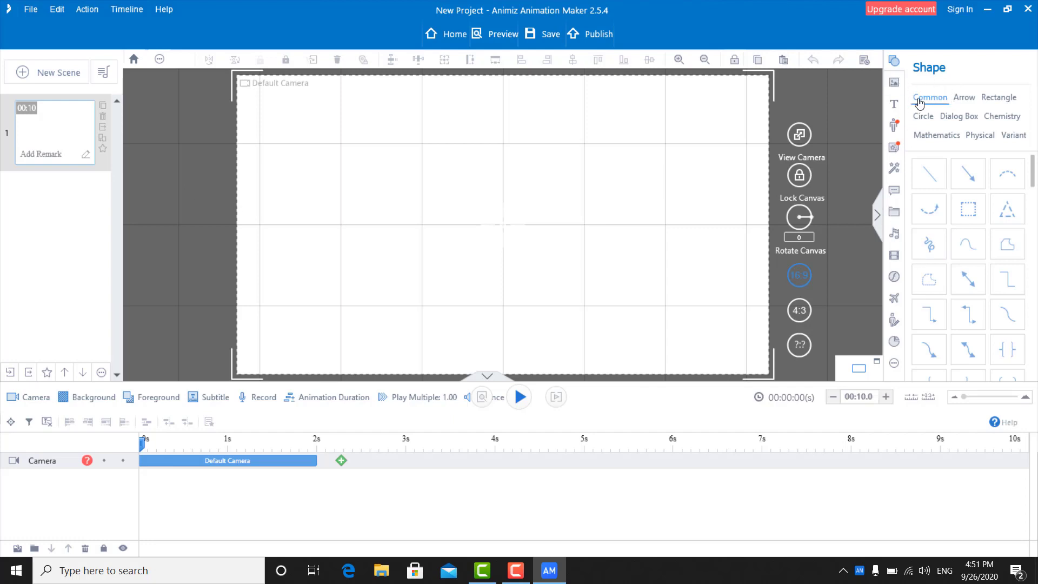
pyautogui.click(894, 85)
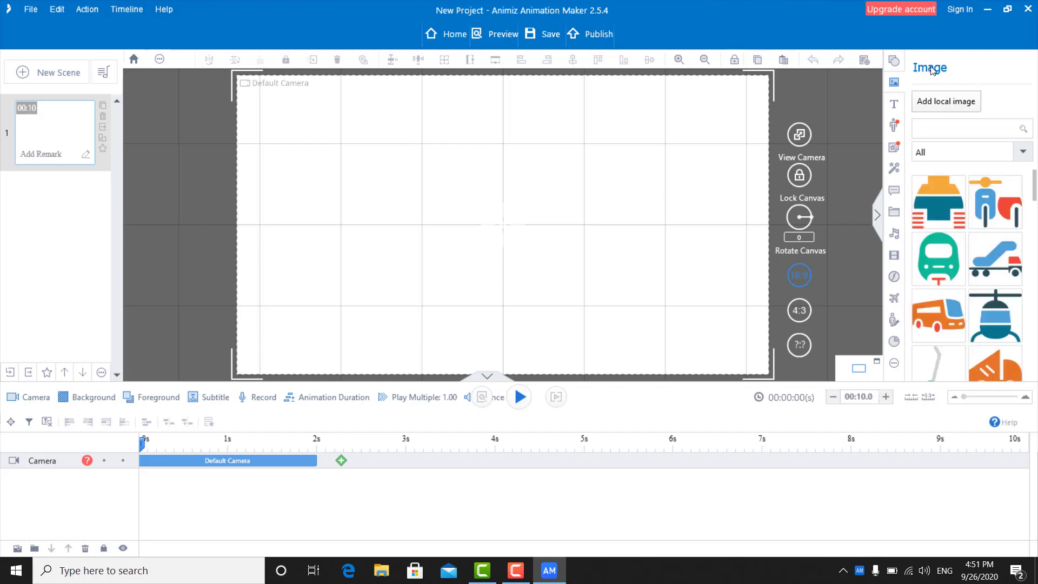
pyautogui.scroll(-3, 998, 240)
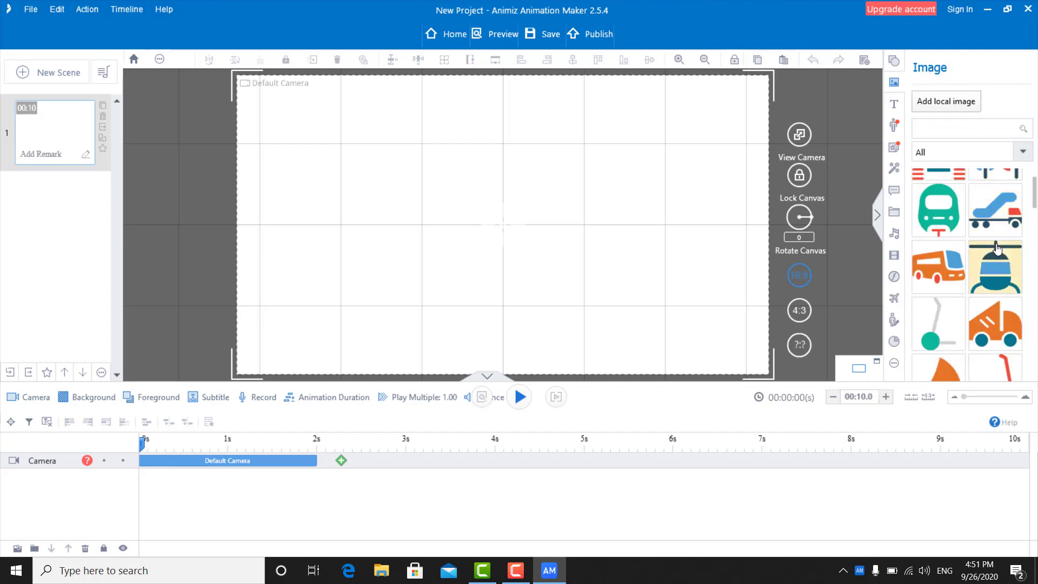
pyautogui.scroll(-5, 995, 275)
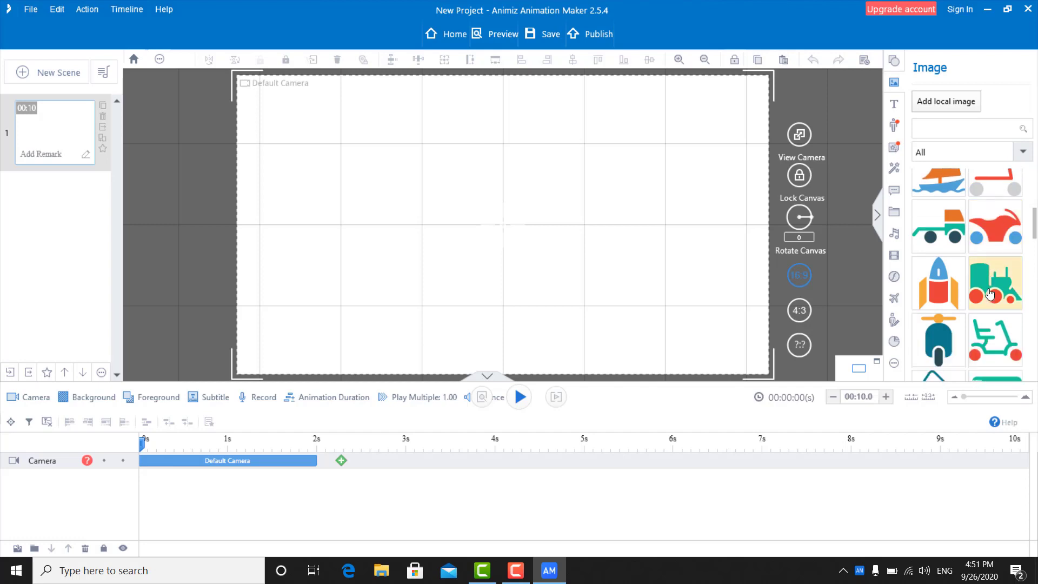
pyautogui.scroll(-1, 971, 296)
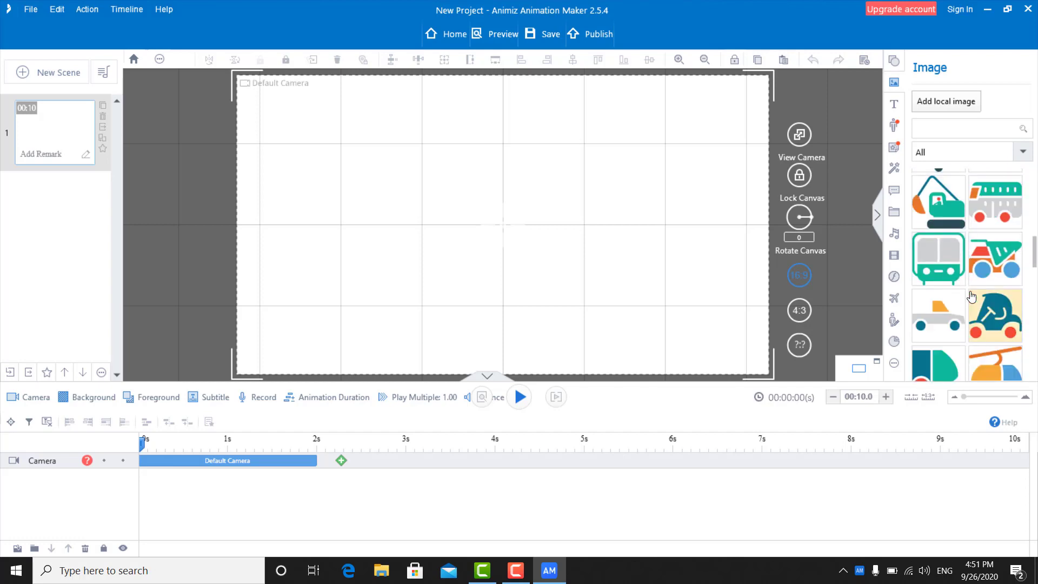
pyautogui.scroll(-3, 971, 296)
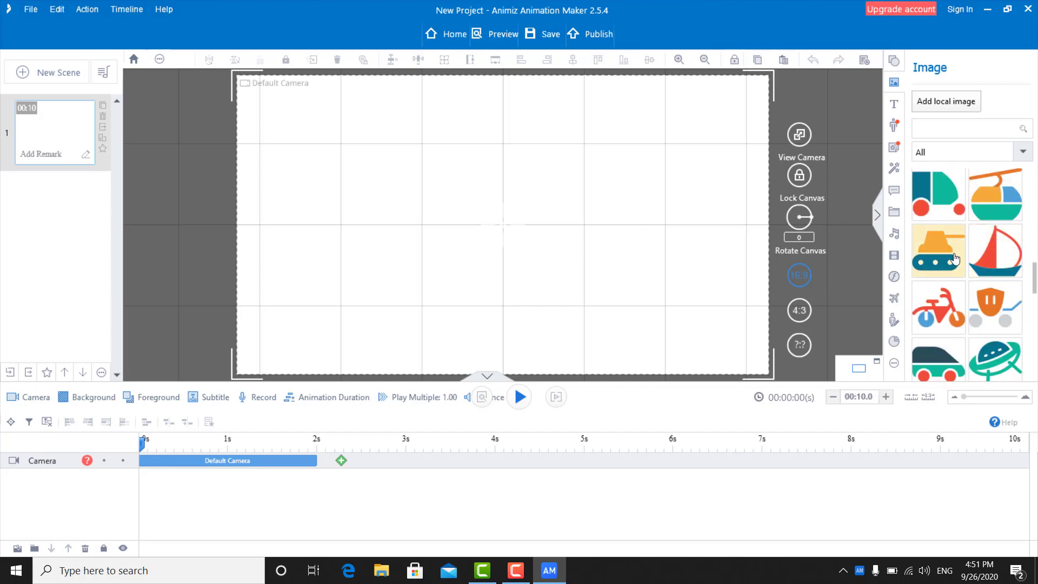
# Place the tank image just outside the left edge of the canvas, at about X -1339, Y 42
pyautogui.moveTo(950, 253); pyautogui.dragTo(164, 260)
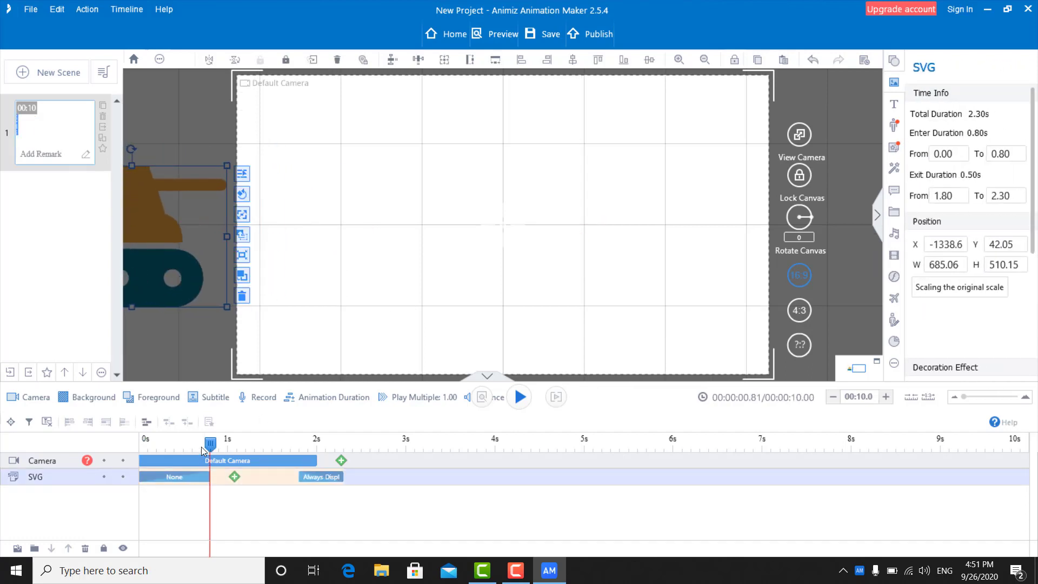
pyautogui.moveTo(208, 445)
pyautogui.mouseDown()
pyautogui.moveTo(141, 447)
pyautogui.moveTo(191, 444)
pyautogui.mouseUp()
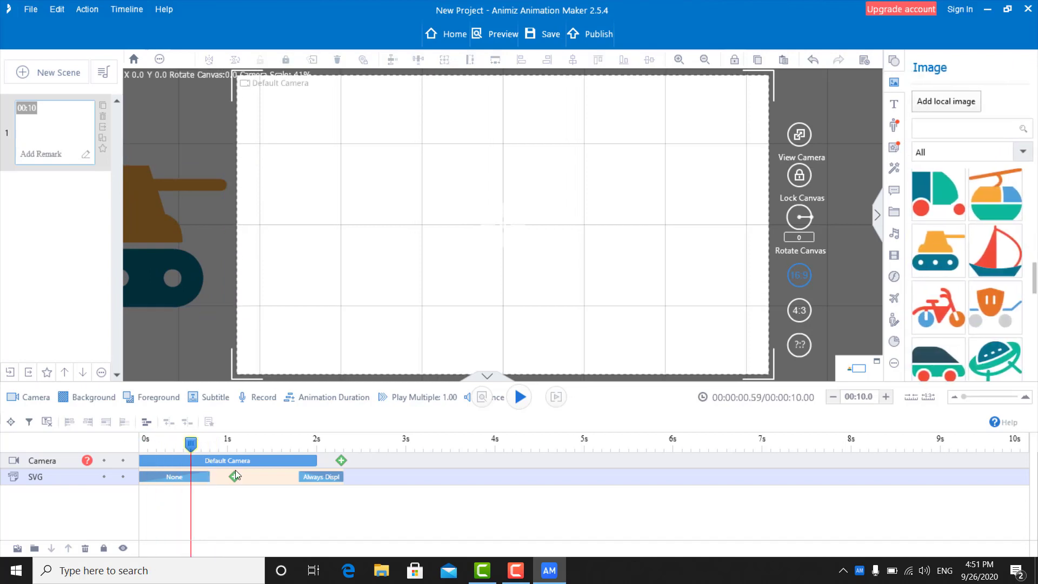
pyautogui.click(234, 477)
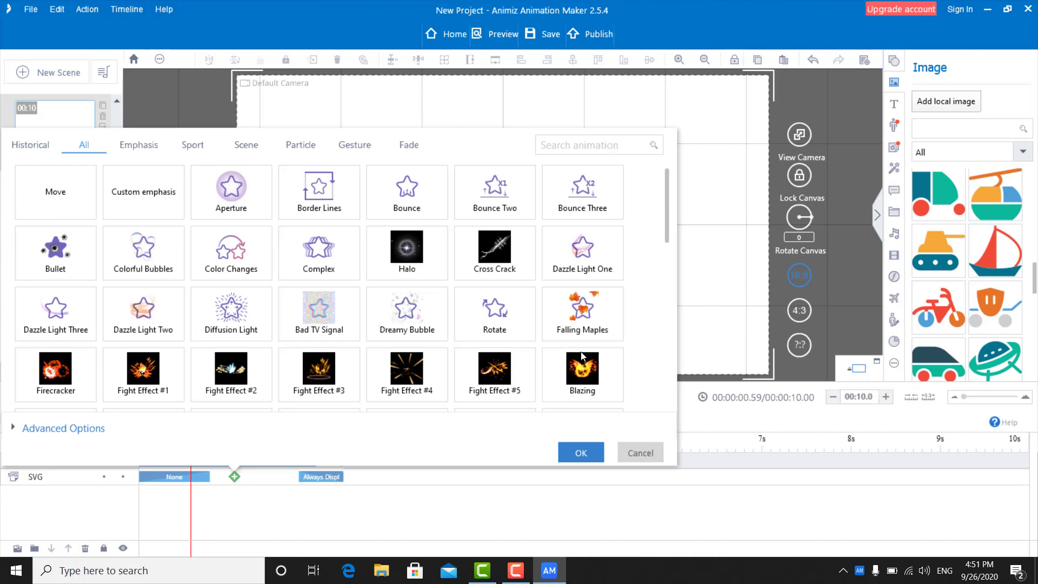
pyautogui.click(639, 457)
pyautogui.click(167, 251)
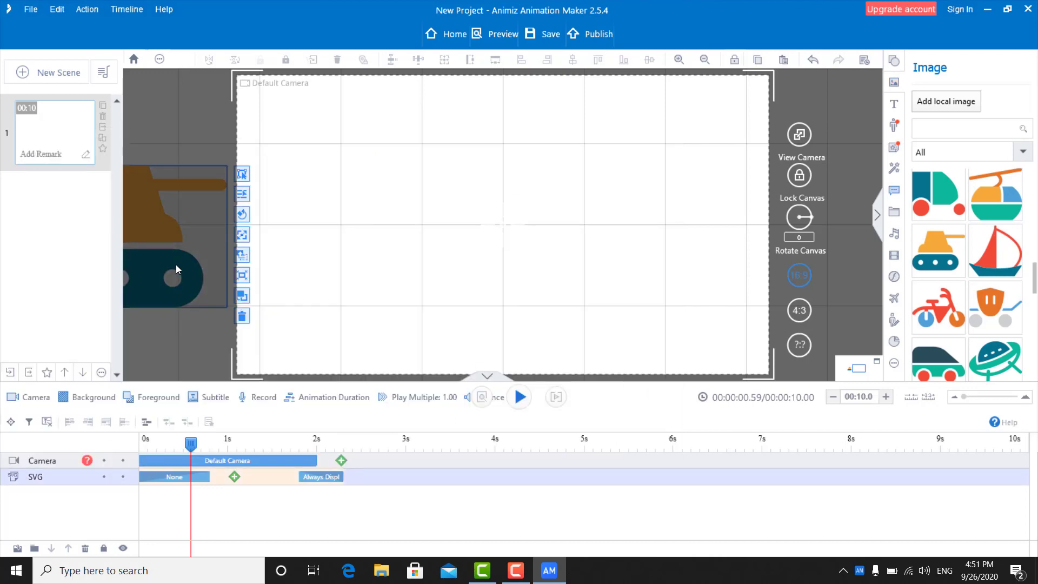
# Move the tank inside the camera frame, to about X -126, Y 20
pyautogui.scroll(-2, 314, 287)
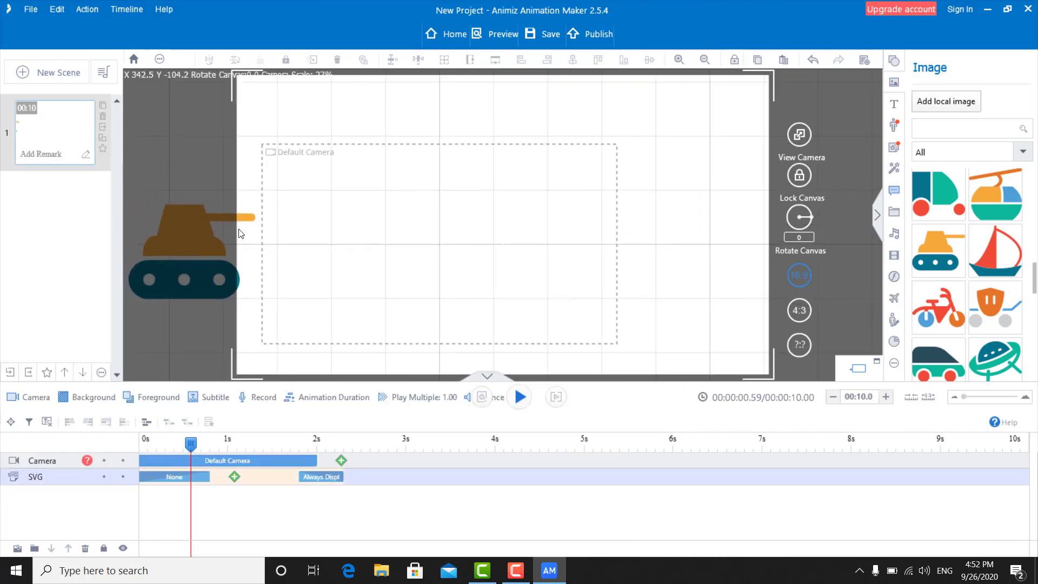
pyautogui.click(270, 219)
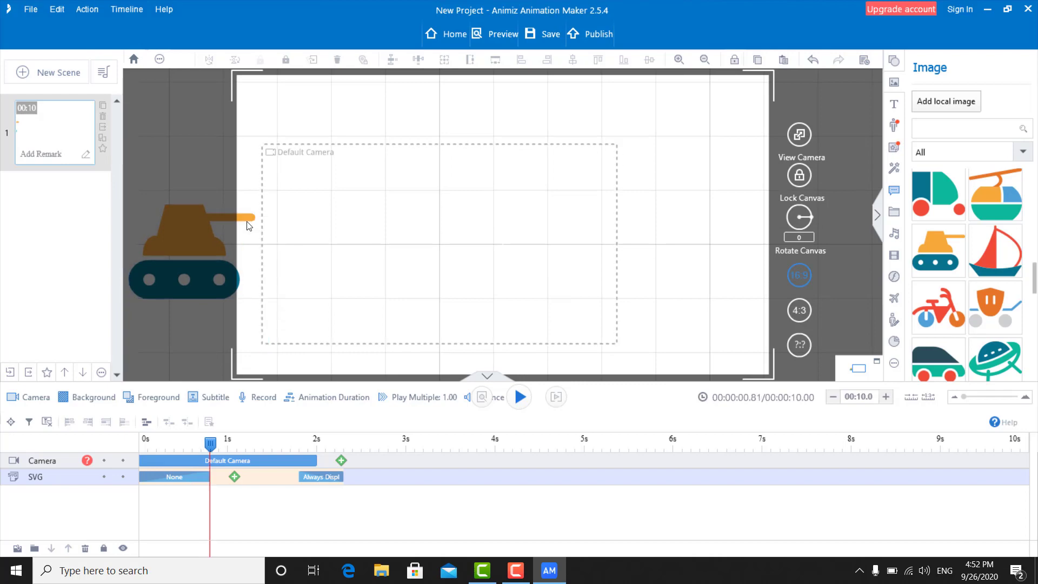
pyautogui.click(247, 221)
pyautogui.moveTo(247, 218); pyautogui.dragTo(481, 214)
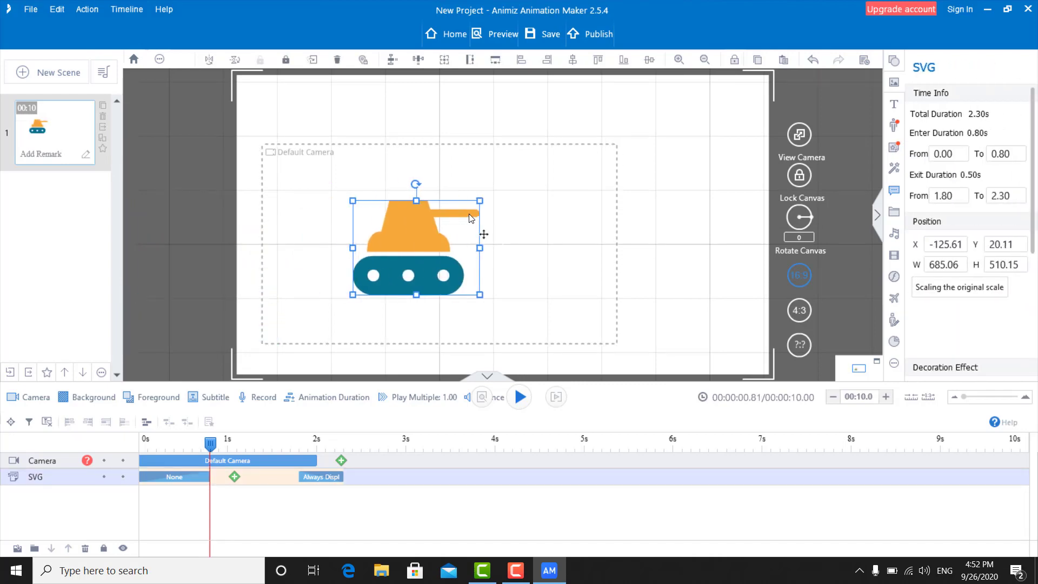
pyautogui.scroll(3, 477, 229)
pyautogui.scroll(-3, 481, 229)
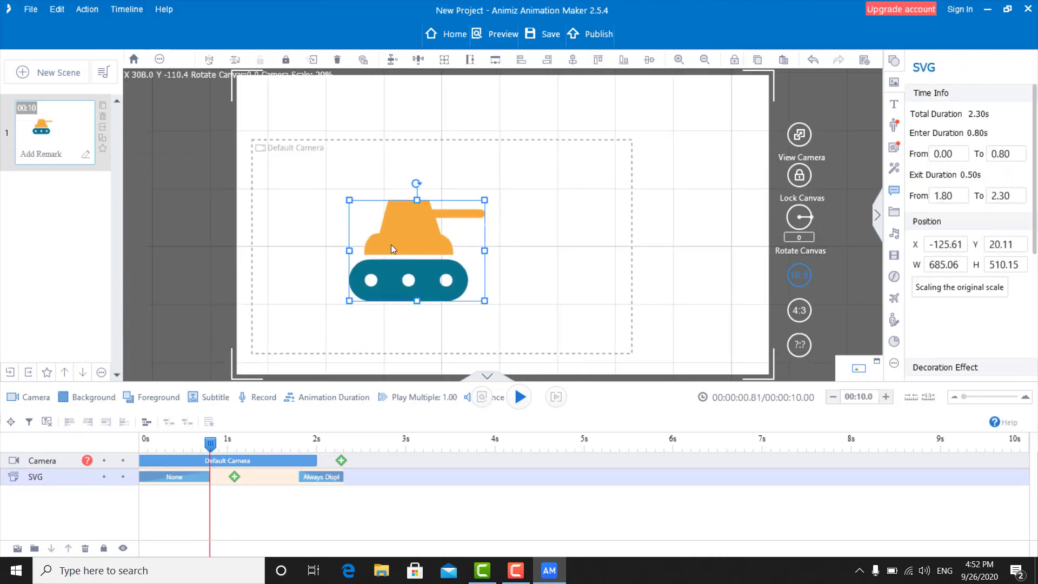
# Try the Bounce animation on the tank and delete the tank from the scene
pyautogui.scroll(3, 391, 245)
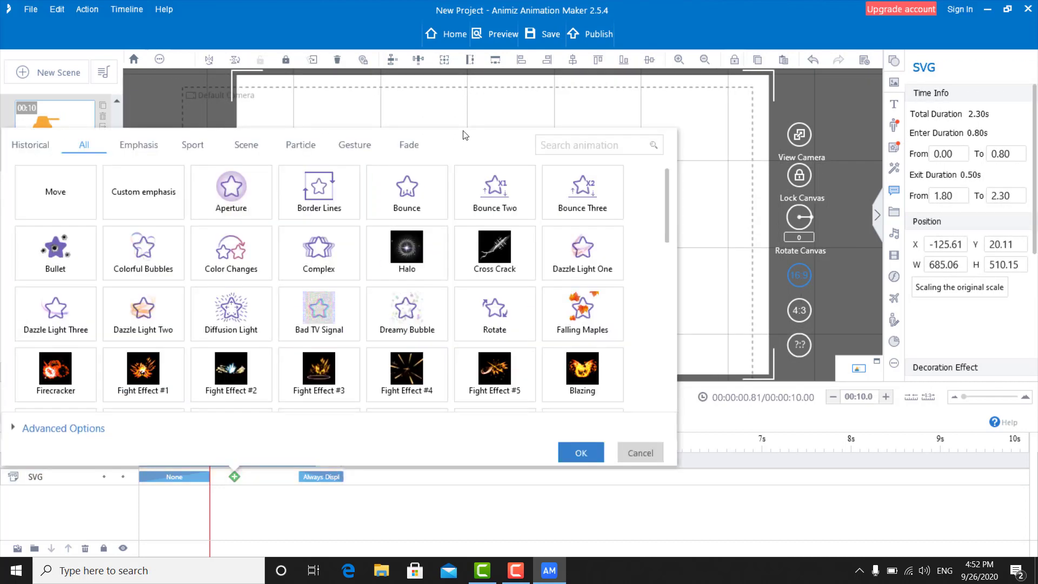
pyautogui.click(412, 190)
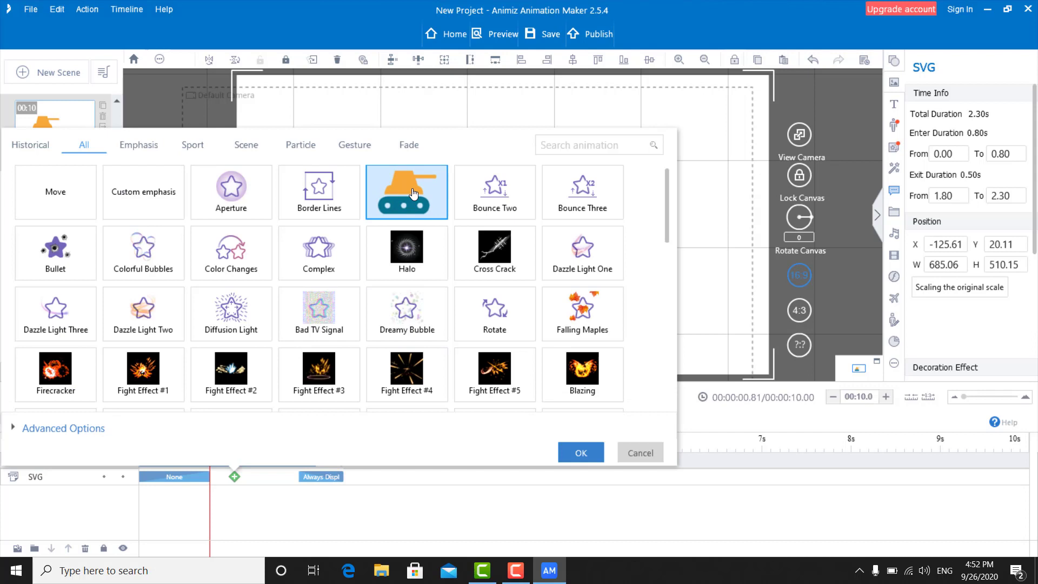
pyautogui.click(582, 454)
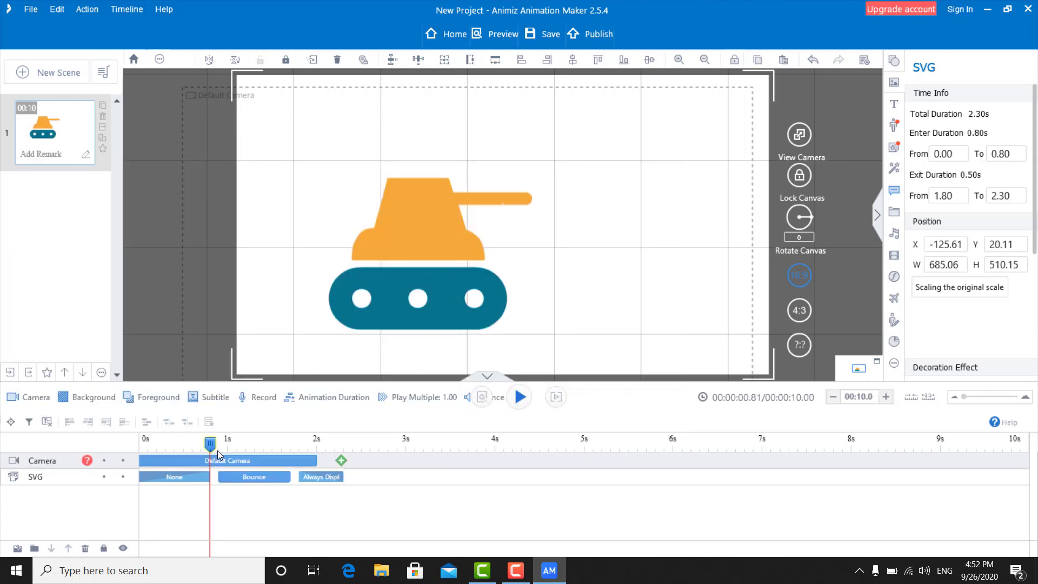
pyautogui.moveTo(218, 450); pyautogui.dragTo(295, 450)
pyautogui.click(267, 483)
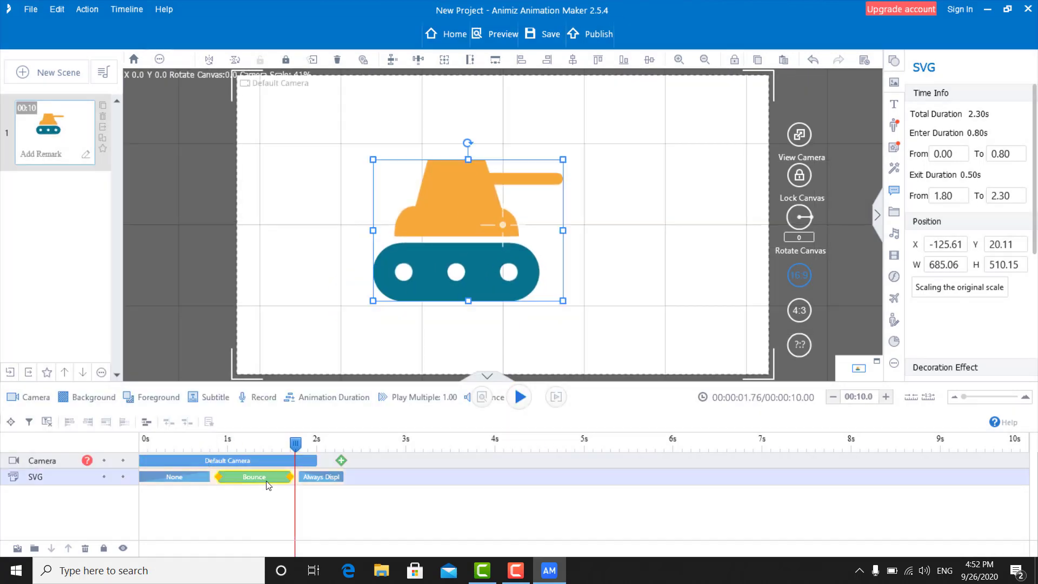
pyautogui.press('Delete')
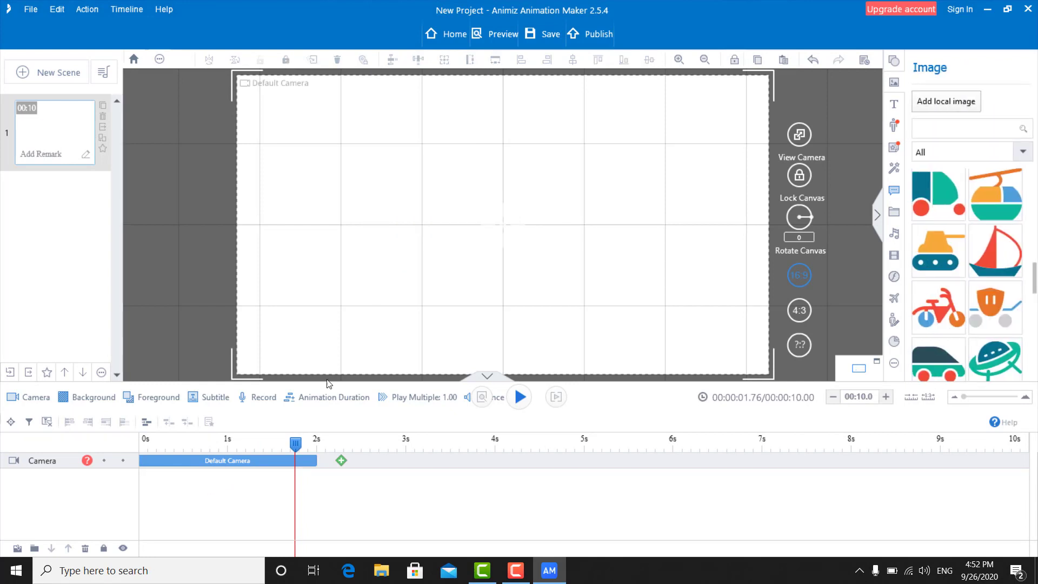
# Place the tank image on the canvas at about X -325, Y 125 and add the Fight Effect #4 animation to it
pyautogui.moveTo(939, 250); pyautogui.dragTo(428, 264)
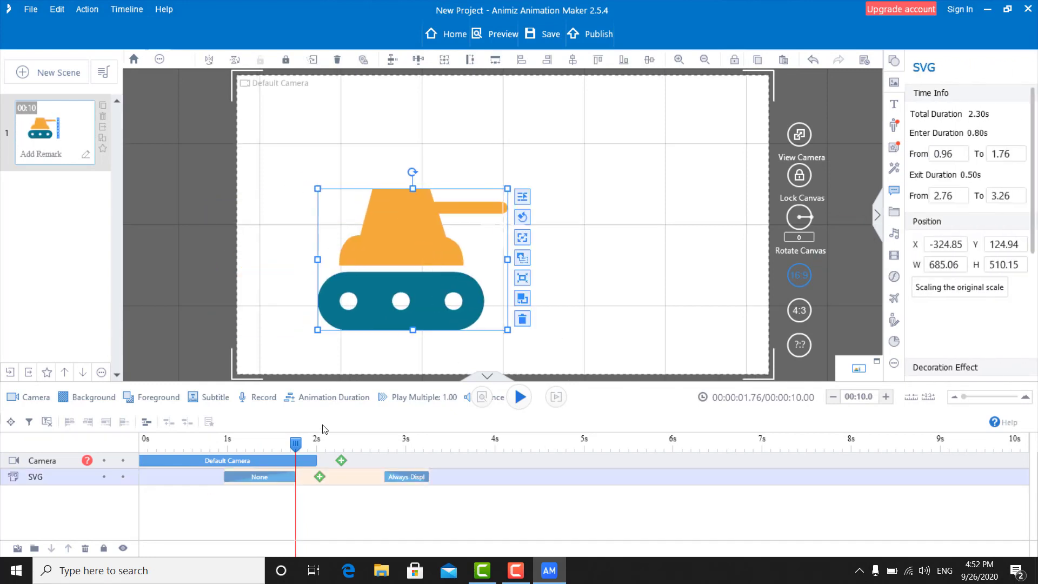
pyautogui.click(321, 479)
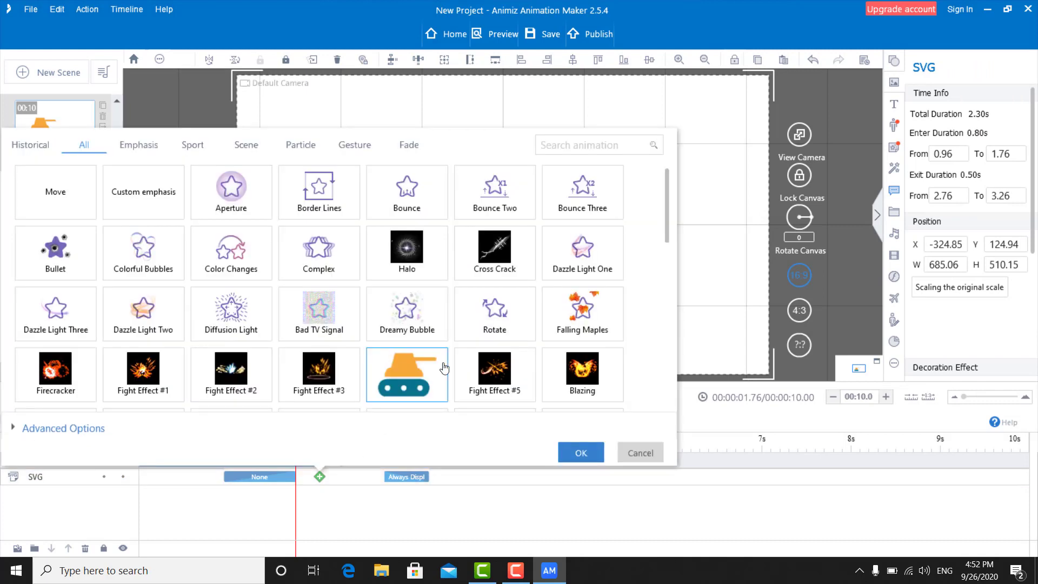
pyautogui.click(420, 377)
pyautogui.click(577, 452)
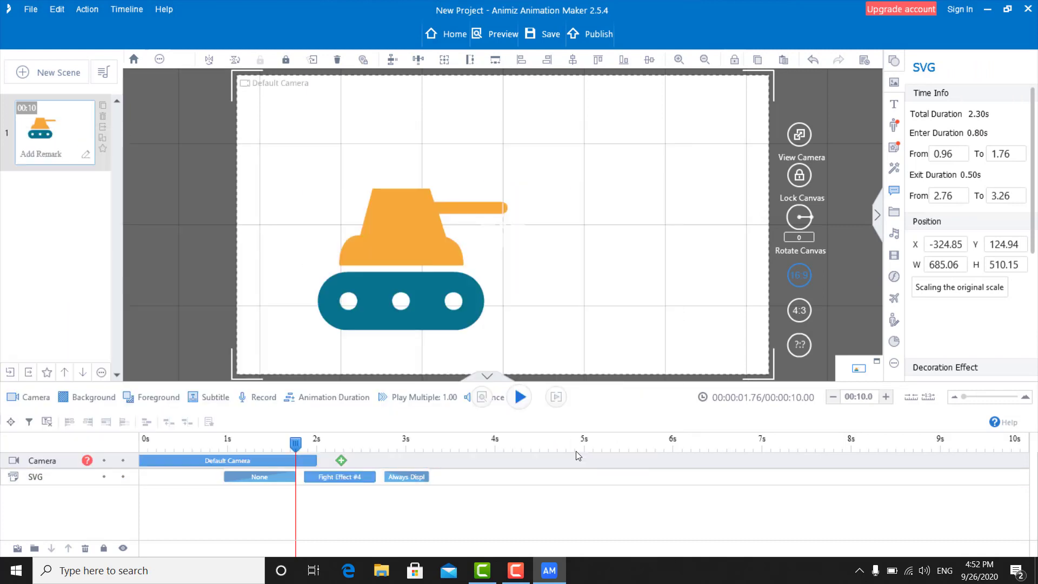
# Play the scene and scrub through the timeline to review the tank's fight effect
pyautogui.press('space')
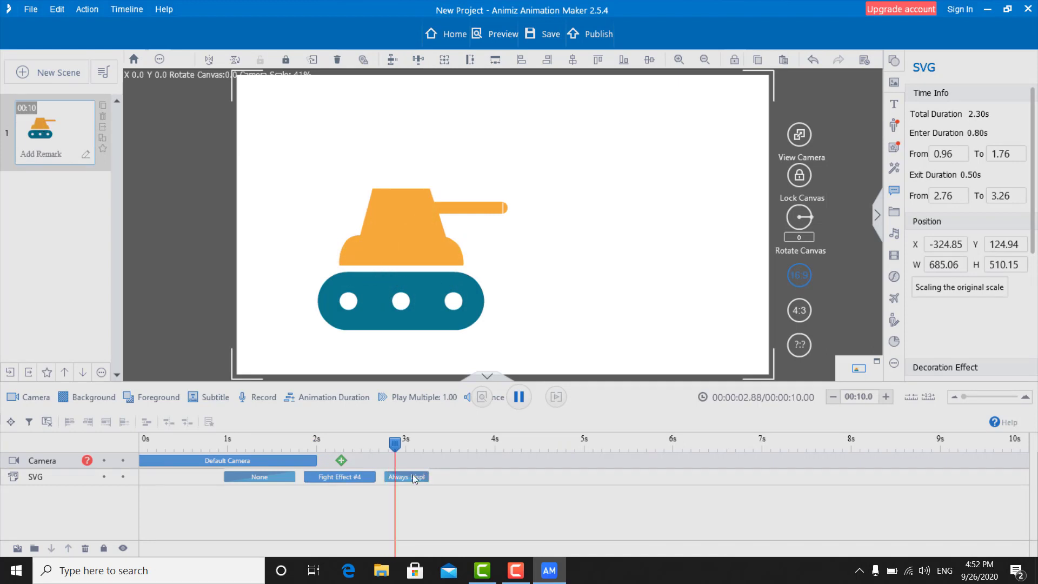
pyautogui.press('space')
pyautogui.click(337, 442)
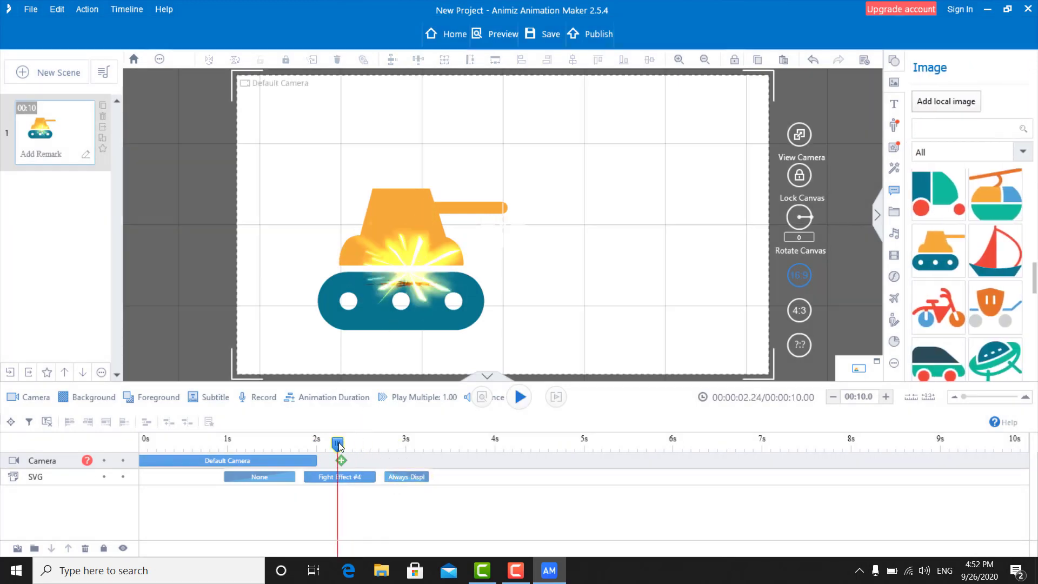
pyautogui.moveTo(338, 442); pyautogui.dragTo(277, 435)
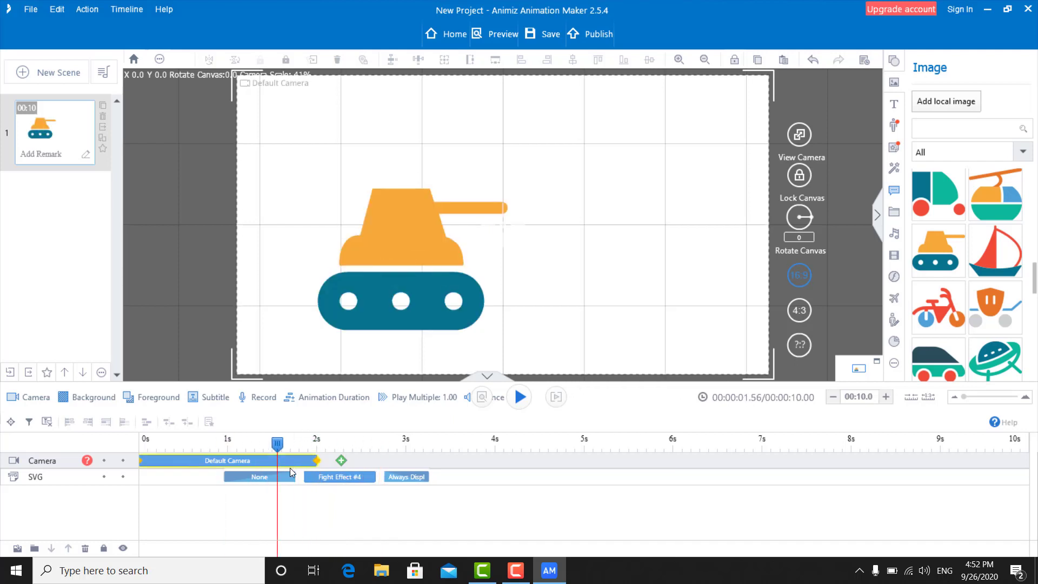
# Delete the Fight Effect #4 animation and stretch the tank's entrance block from 0 to about 2.14 s
pyautogui.click(322, 477)
pyautogui.rightClick(322, 479)
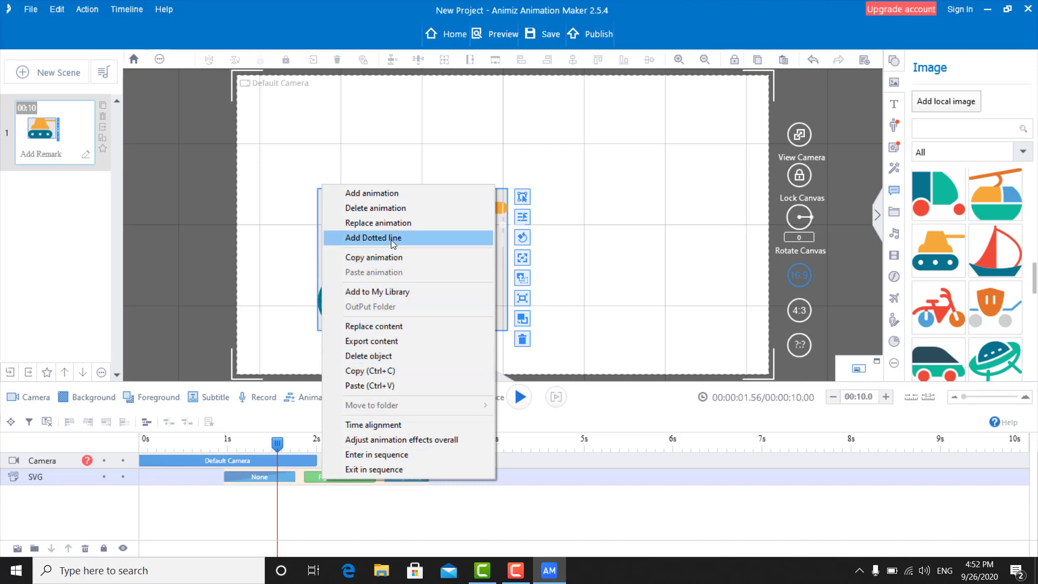
pyautogui.click(390, 210)
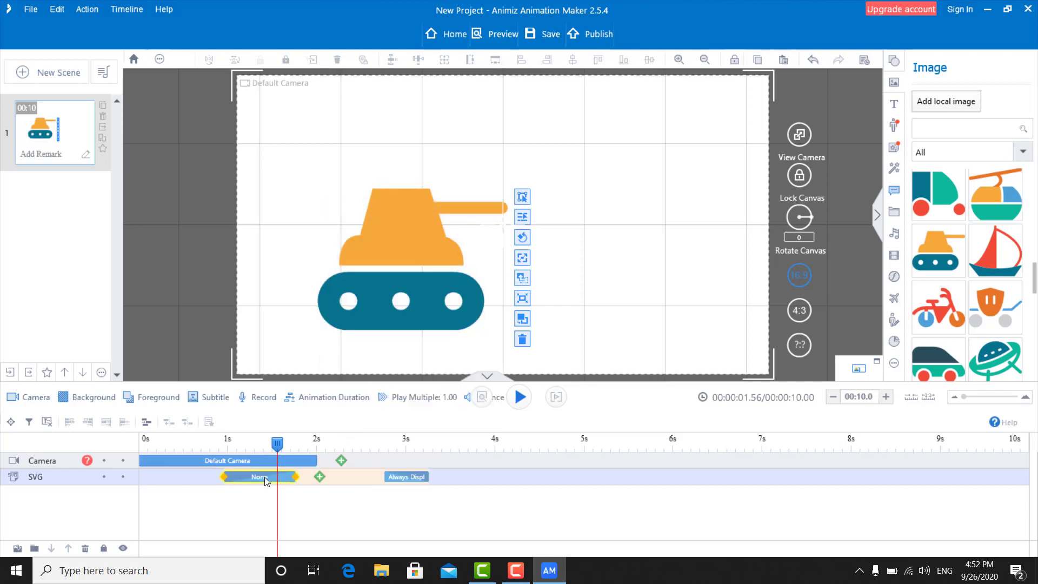
pyautogui.moveTo(264, 476); pyautogui.dragTo(329, 477)
# Add a Move animation to the tank between its entrance and exit, using the constant speed curve preset
pyautogui.click(353, 476)
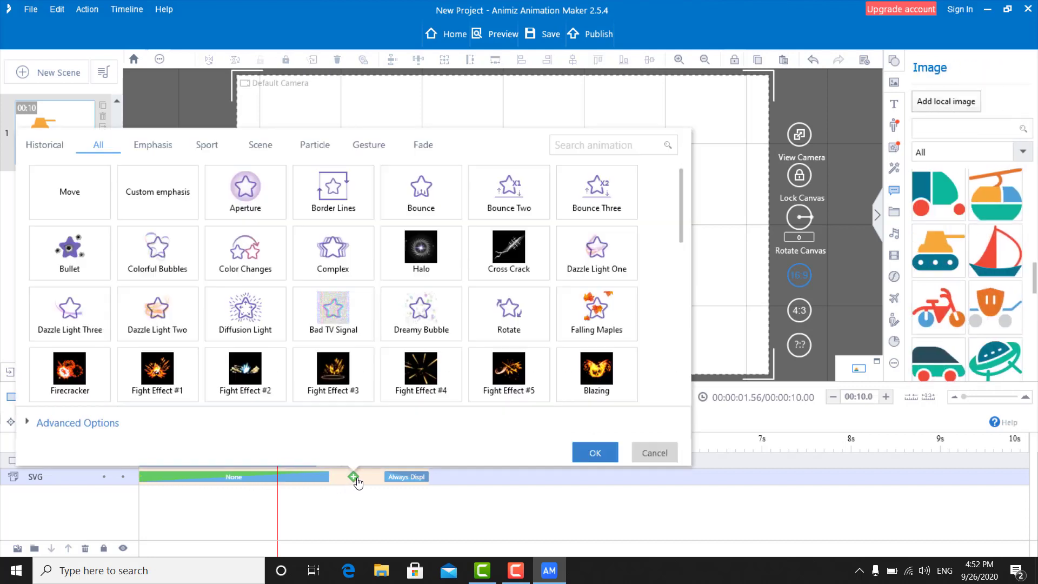
pyautogui.click(69, 192)
pyautogui.click(77, 422)
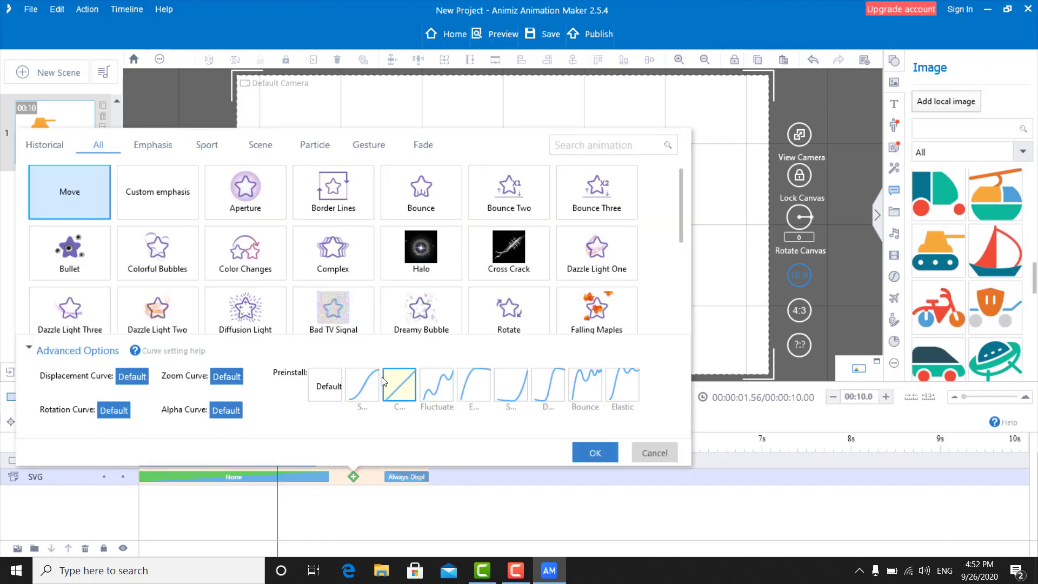
pyautogui.click(394, 386)
pyautogui.click(593, 452)
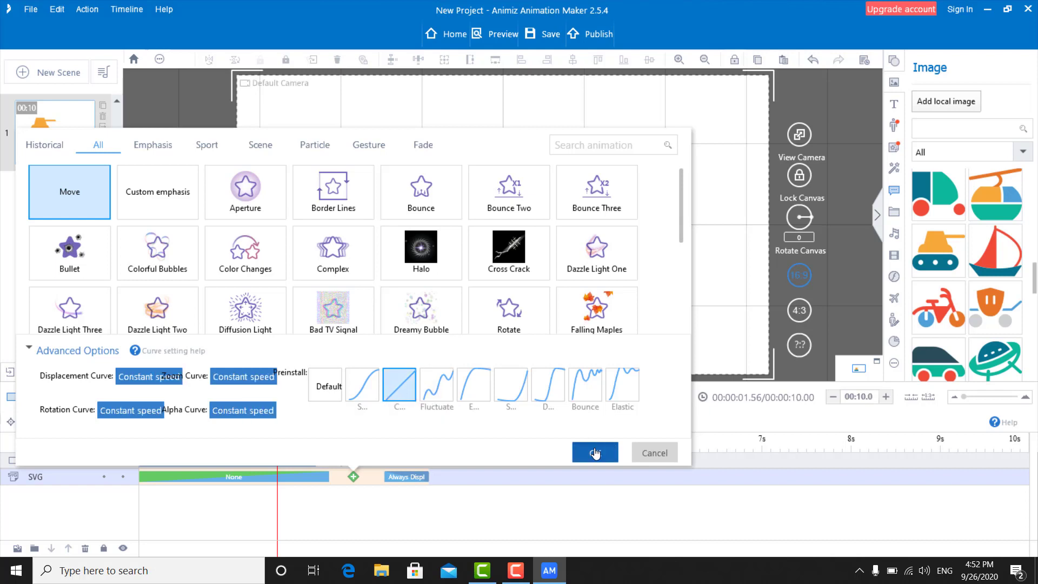
# Set the move path to start beyond the canvas's left edge (about X -1336) and end beyond its right edge (about X 1326)
pyautogui.click(395, 242)
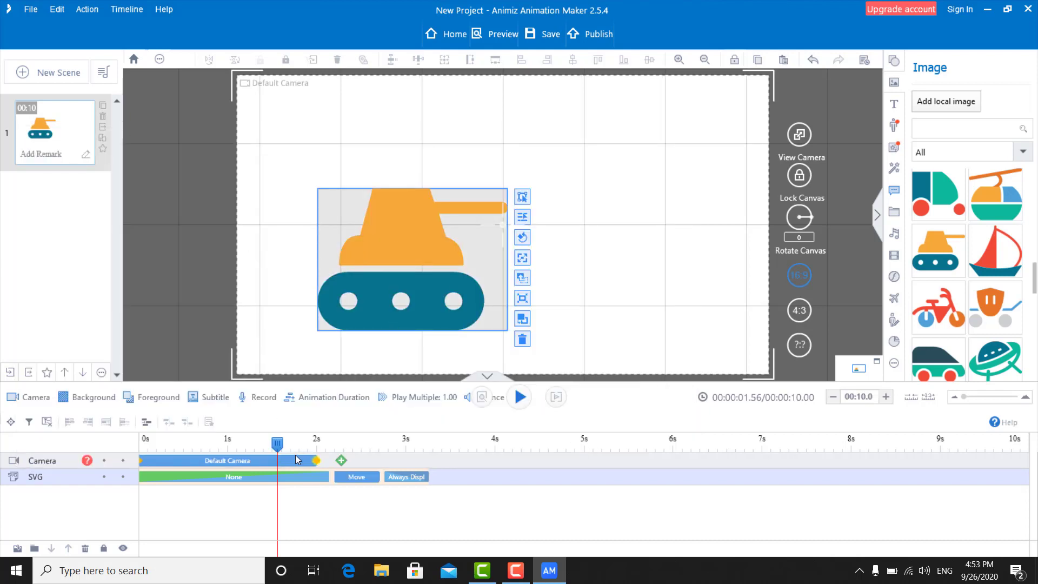
pyautogui.click(522, 197)
pyautogui.click(428, 250)
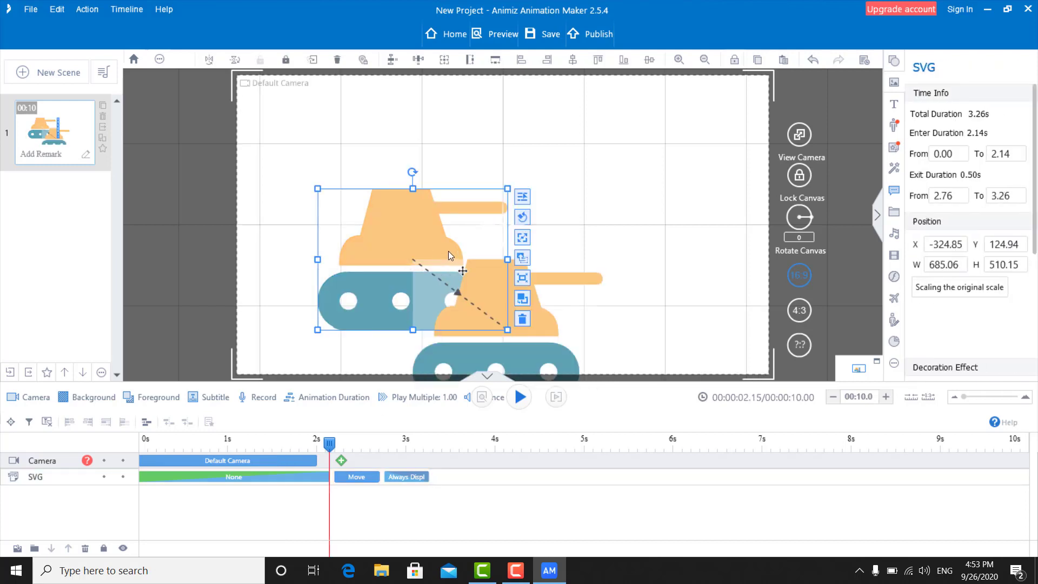
pyautogui.moveTo(449, 250); pyautogui.dragTo(167, 258)
pyautogui.moveTo(523, 296); pyautogui.dragTo(881, 244)
# Shorten the tank's entrance block so that it ends at 0.20 s
pyautogui.click(352, 477)
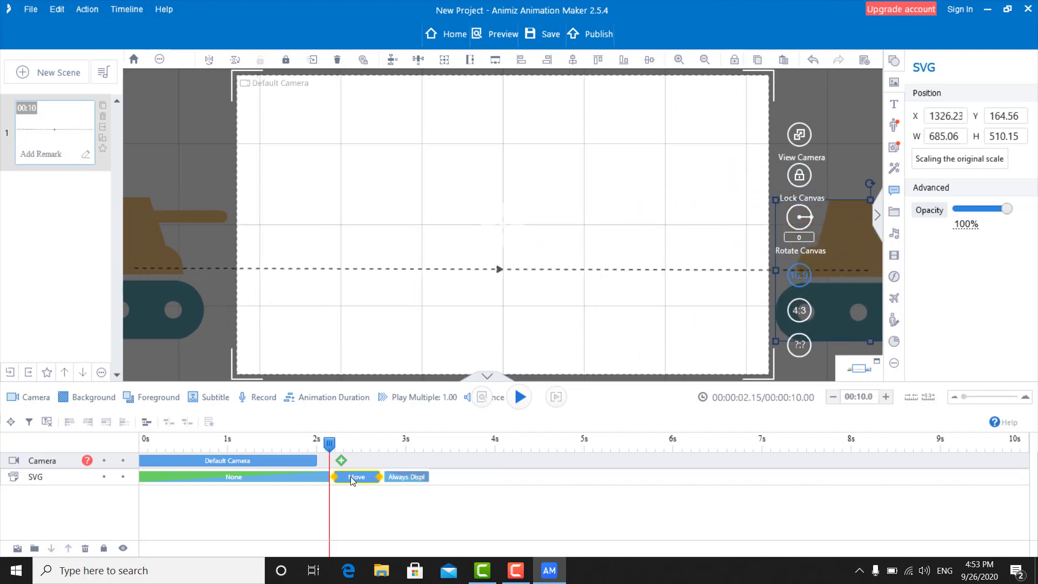
pyautogui.click(349, 479)
pyautogui.click(329, 475)
pyautogui.moveTo(317, 476); pyautogui.dragTo(154, 477)
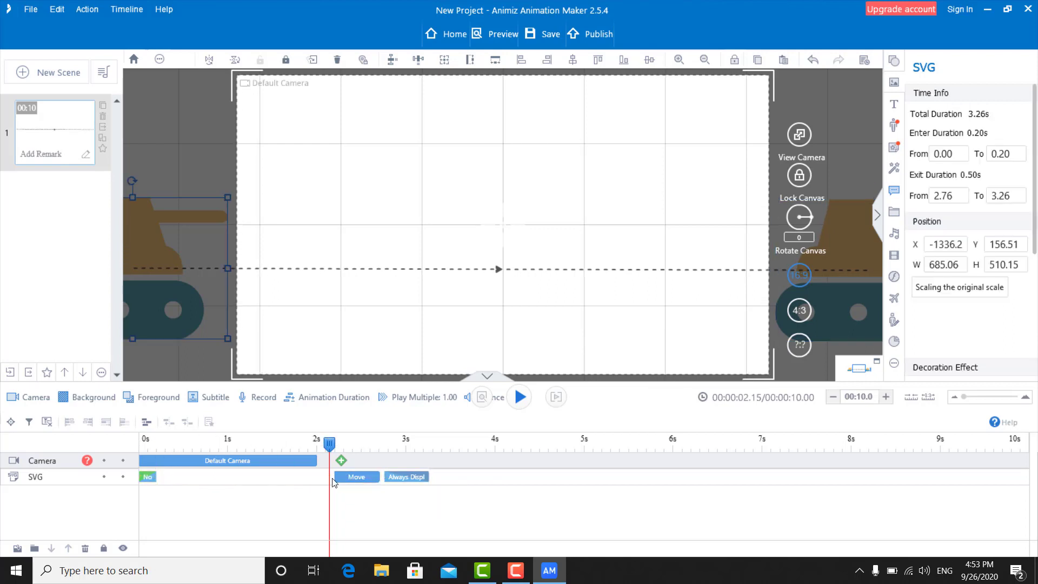
# Stretch the Move animation from about 0.2 s to about 4 s, shifting the exit block to directly after it
pyautogui.click(340, 477)
pyautogui.moveTo(336, 477); pyautogui.dragTo(157, 477)
pyautogui.click(421, 478)
pyautogui.moveTo(421, 478); pyautogui.dragTo(538, 477)
pyautogui.moveTo(380, 476); pyautogui.dragTo(501, 477)
# Play the scene from the beginning to review the tank's movement across the canvas
pyautogui.moveTo(330, 445); pyautogui.dragTo(124, 440)
pyautogui.press('space')
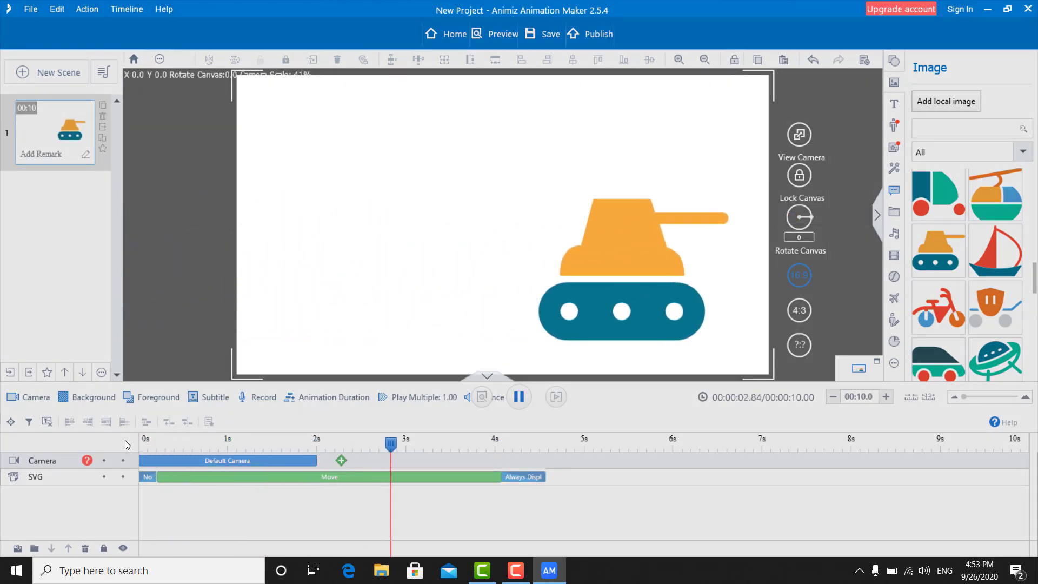
# Stop the playback and move the tank's exit block away from the Move animation so that it starts at about 4.8 s
pyautogui.press('space')
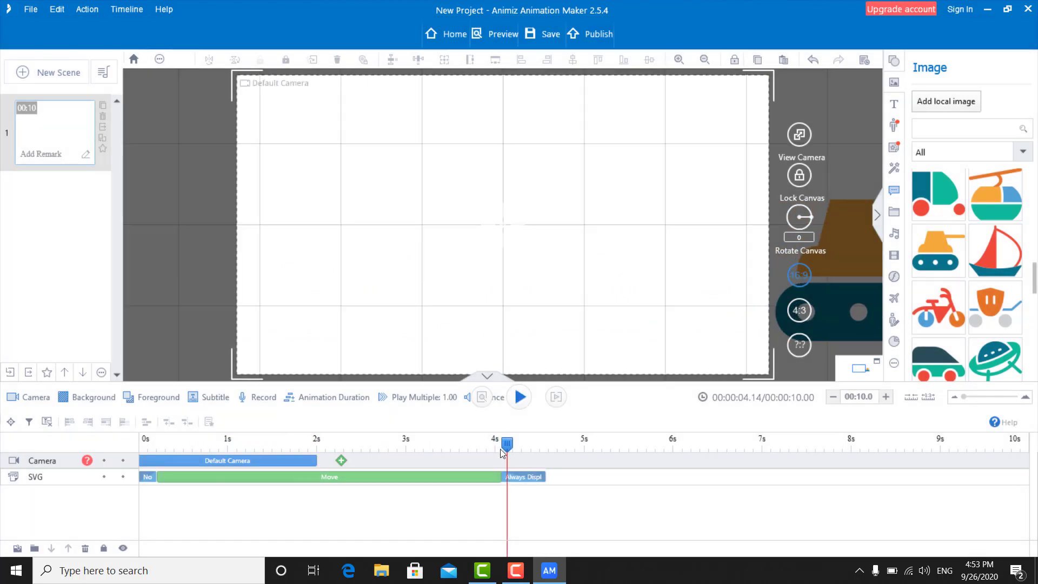
pyautogui.moveTo(493, 445); pyautogui.dragTo(333, 443)
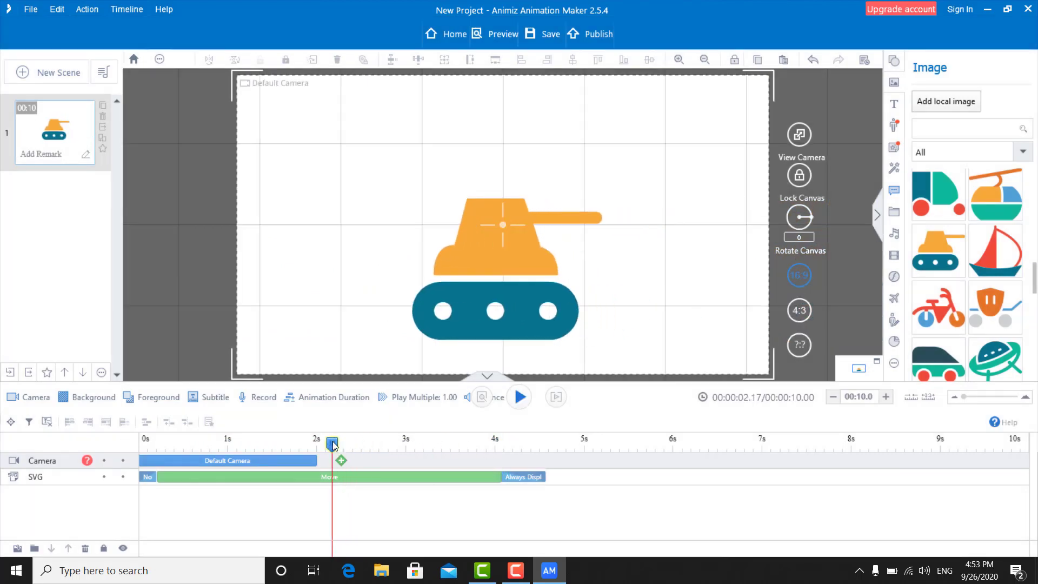
pyautogui.moveTo(511, 476); pyautogui.dragTo(524, 476)
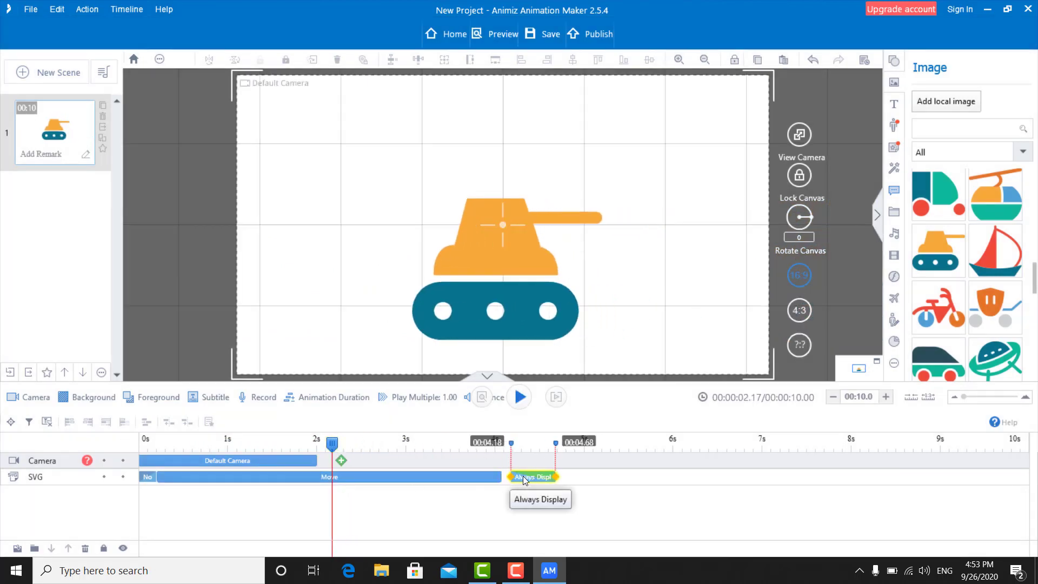
pyautogui.click(342, 462)
pyautogui.click(353, 508)
pyautogui.moveTo(332, 445); pyautogui.dragTo(235, 444)
pyautogui.click(319, 433)
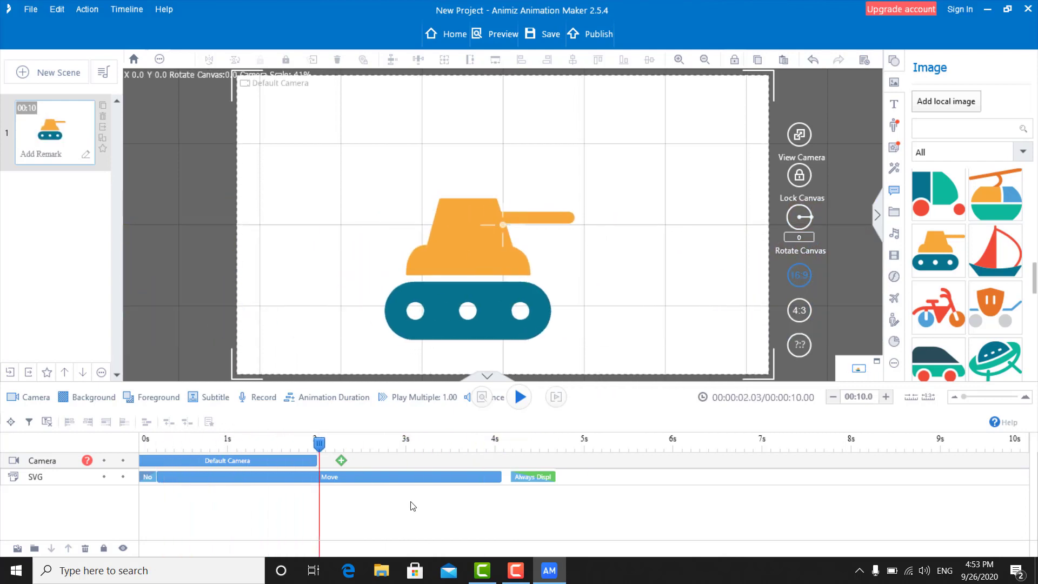
pyautogui.moveTo(539, 480); pyautogui.dragTo(600, 480)
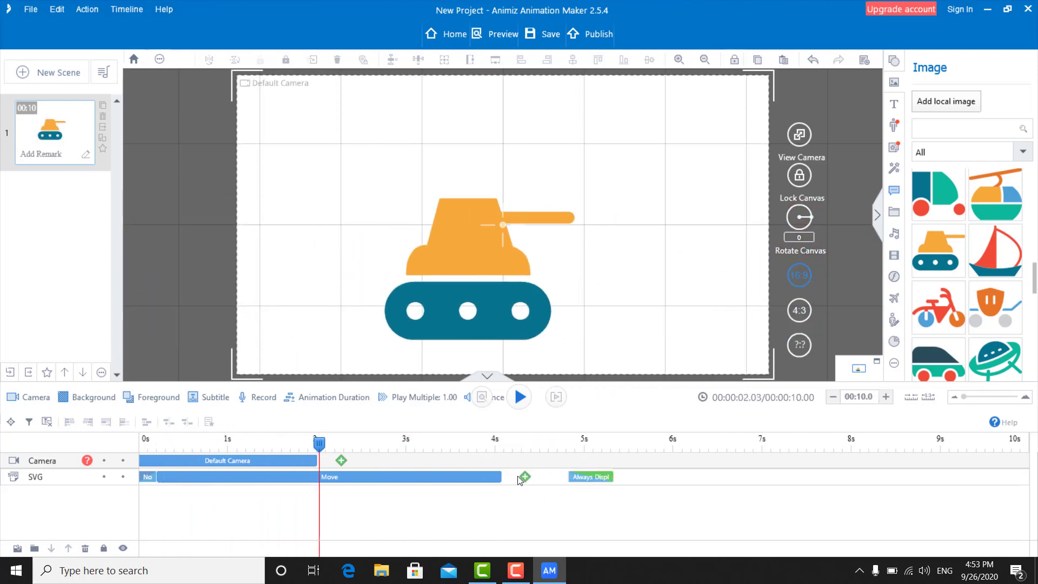
# Check the animation effects available for the gap after the tank's Move block and play part of the scene
pyautogui.click(525, 478)
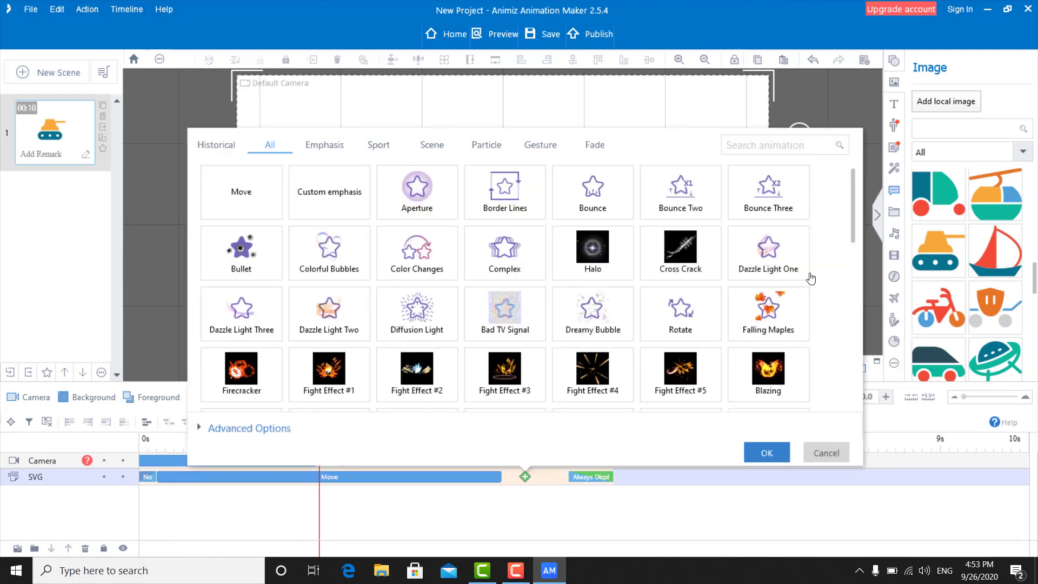
pyautogui.click(825, 452)
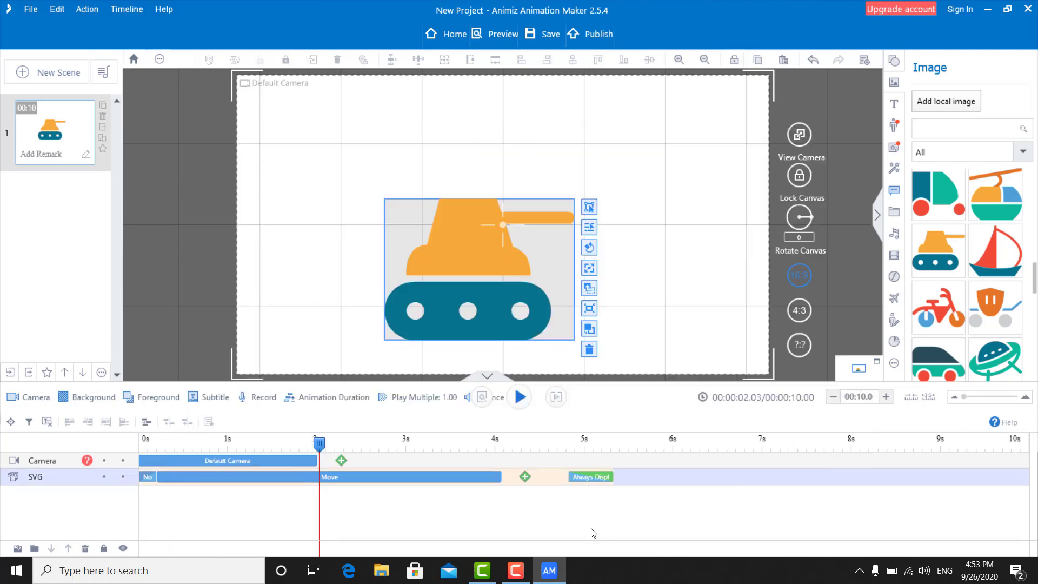
pyautogui.press('space')
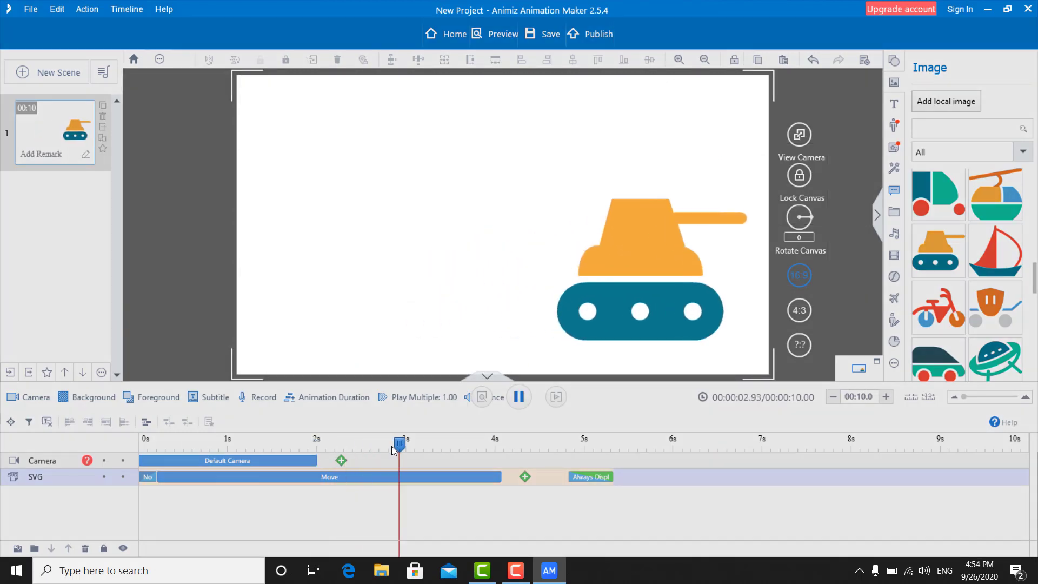
pyautogui.press('space')
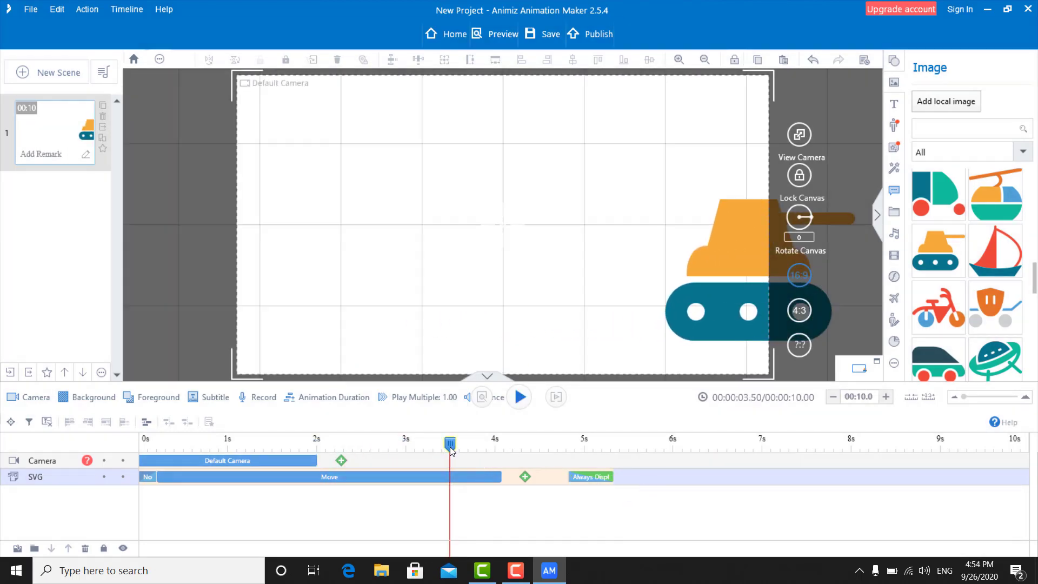
pyautogui.moveTo(450, 444); pyautogui.dragTo(251, 444)
# Open the tank's Move animation for editing to show its path across the canvas
pyautogui.click(390, 476)
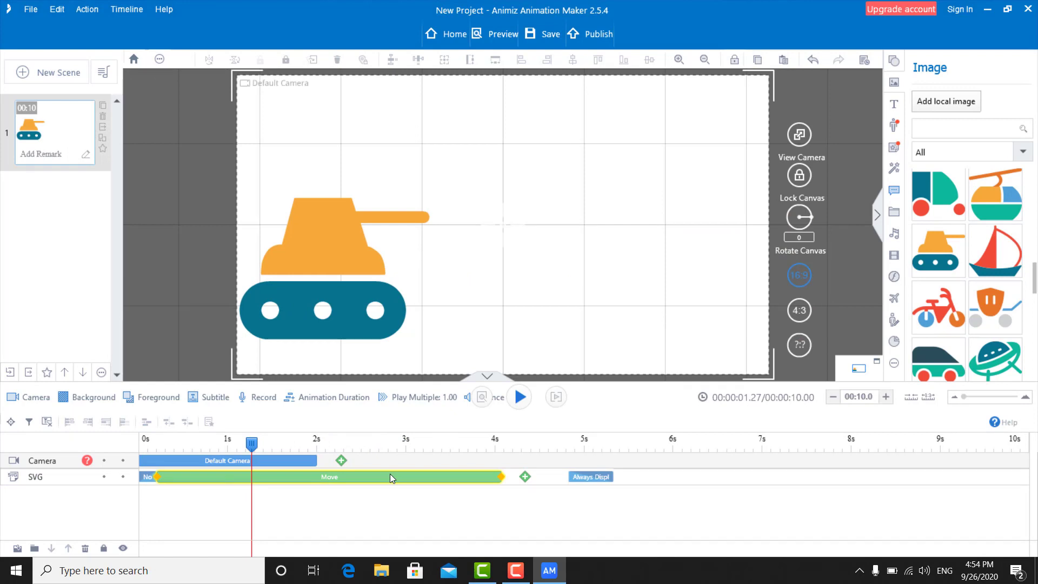
pyautogui.click(296, 262)
pyautogui.rightClick(296, 262)
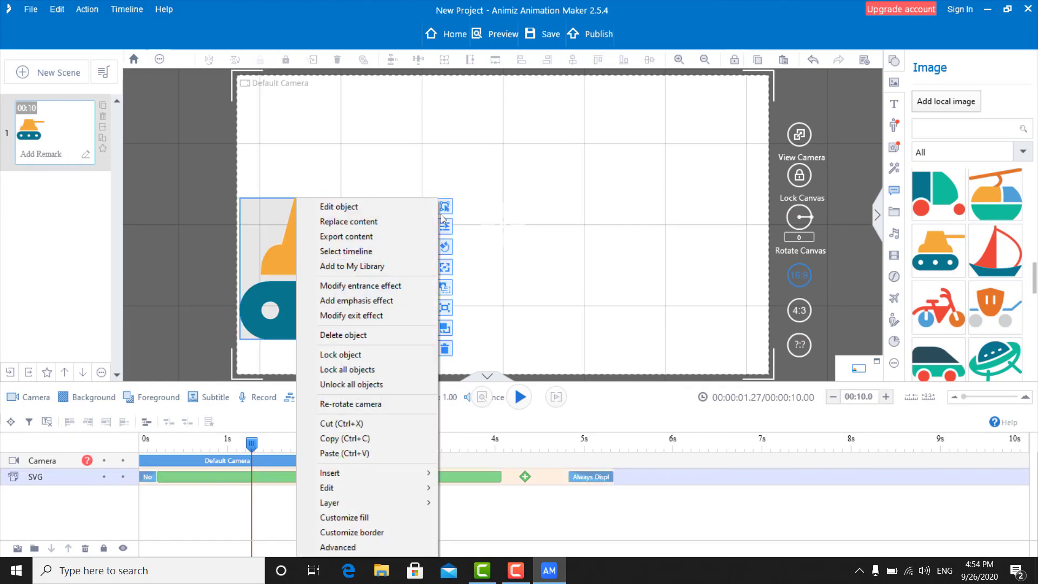
pyautogui.click(444, 207)
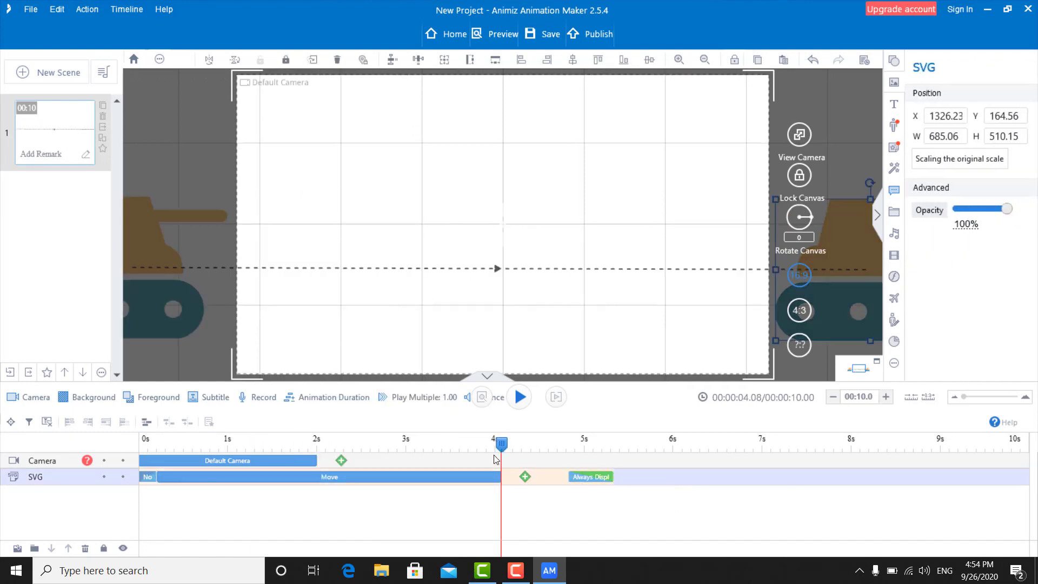
# Delete the tank and its animation track from the scene
pyautogui.moveTo(499, 445); pyautogui.dragTo(433, 445)
pyautogui.click(477, 474)
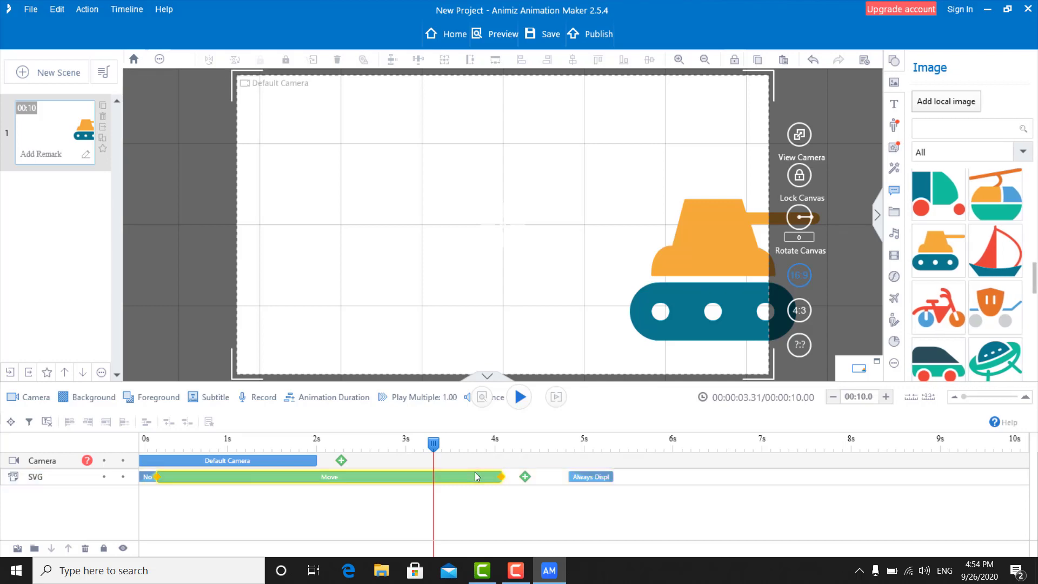
pyautogui.press('Delete')
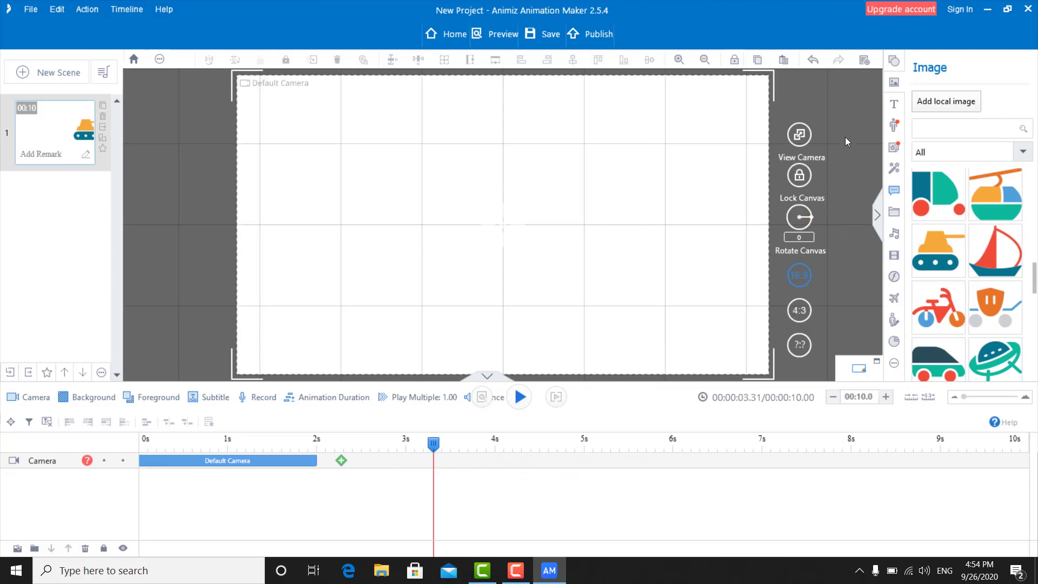
# Browse the Roles library and choose the Businesswoman In Suit character
pyautogui.click(899, 125)
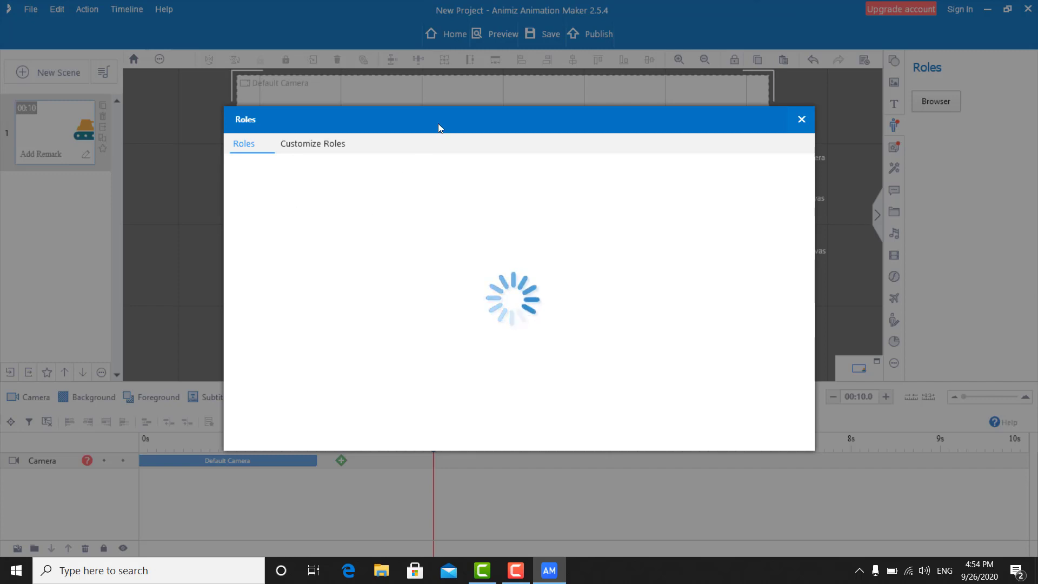
pyautogui.scroll(-3, 522, 304)
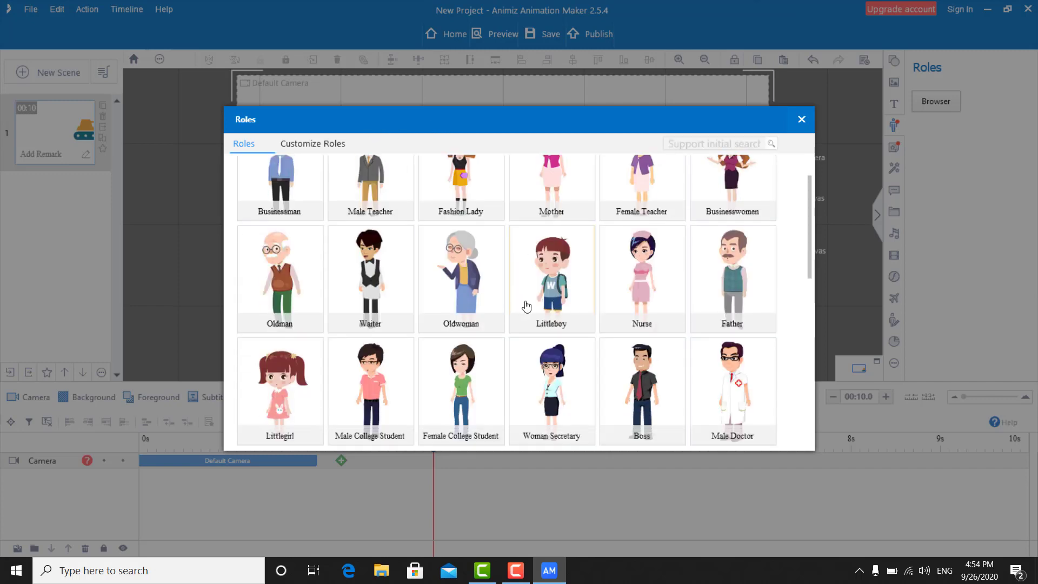
pyautogui.scroll(-2, 585, 313)
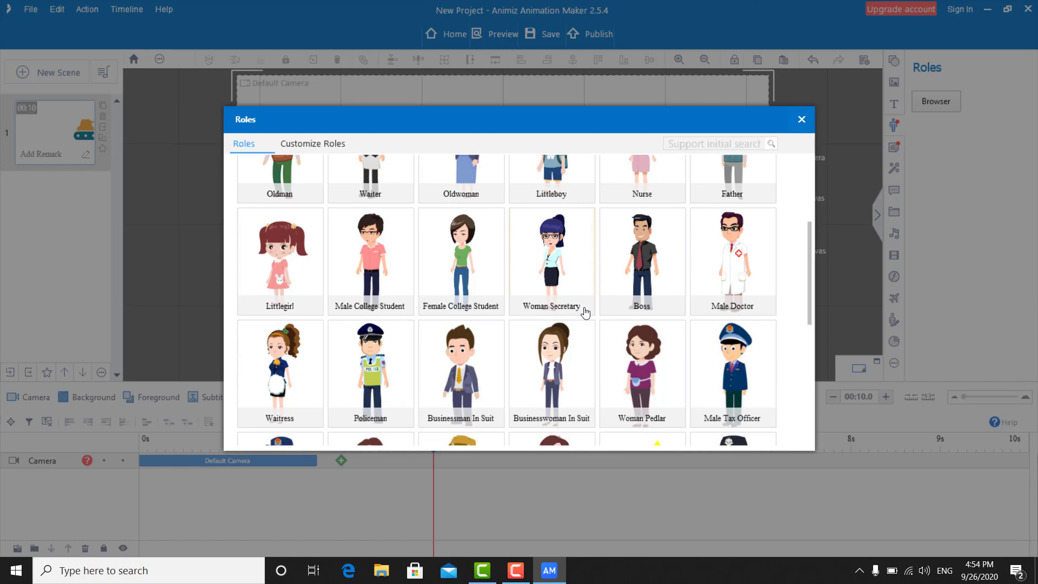
pyautogui.scroll(-6, 593, 304)
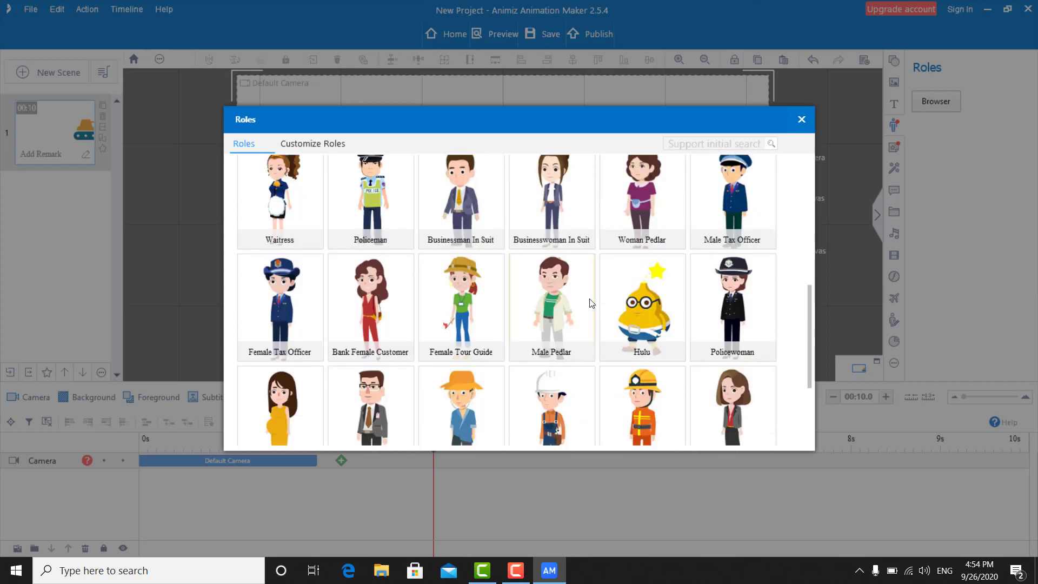
pyautogui.scroll(-2, 589, 304)
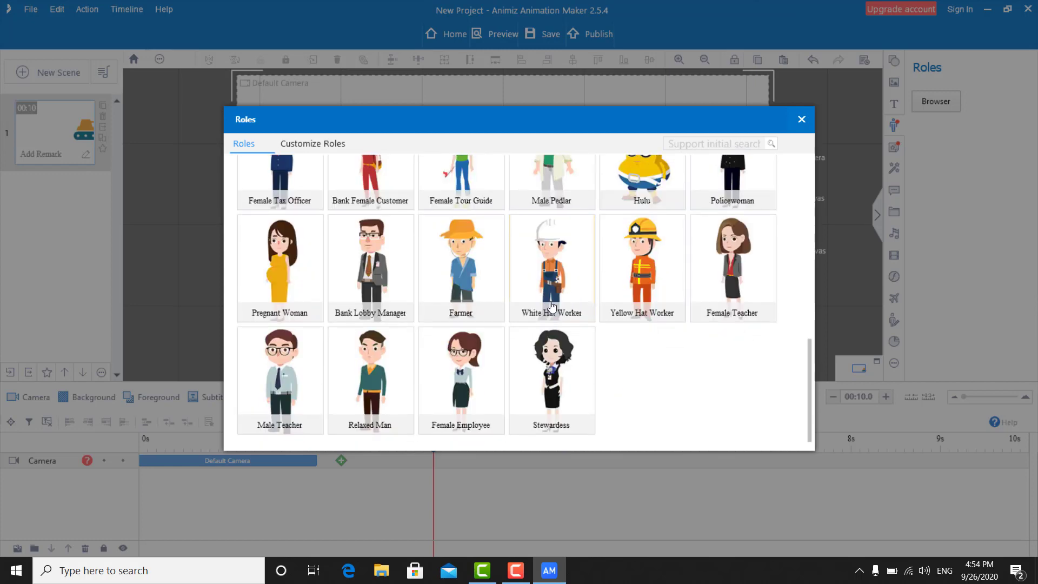
pyautogui.scroll(5, 551, 306)
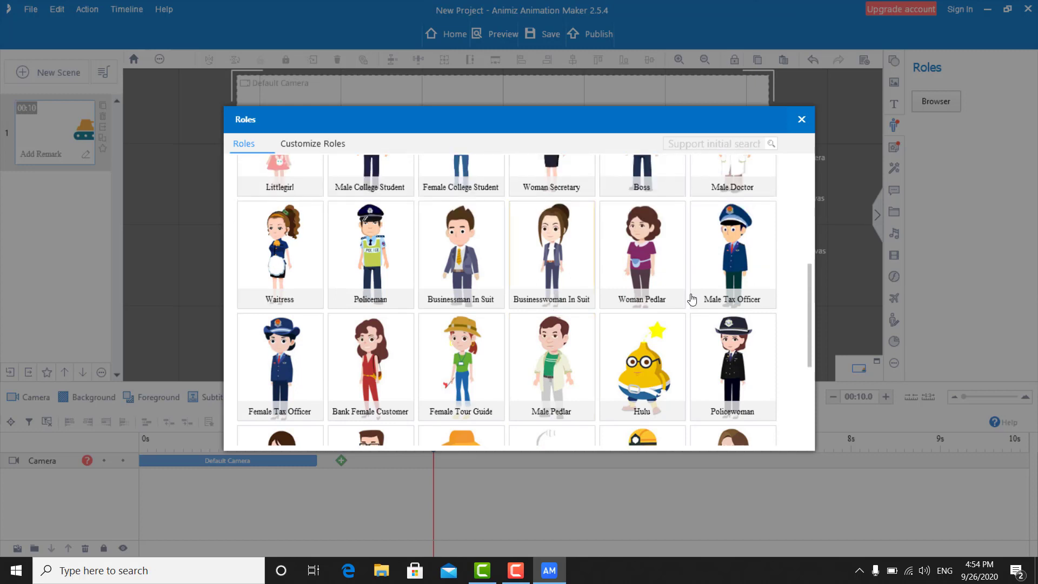
pyautogui.scroll(2, 551, 309)
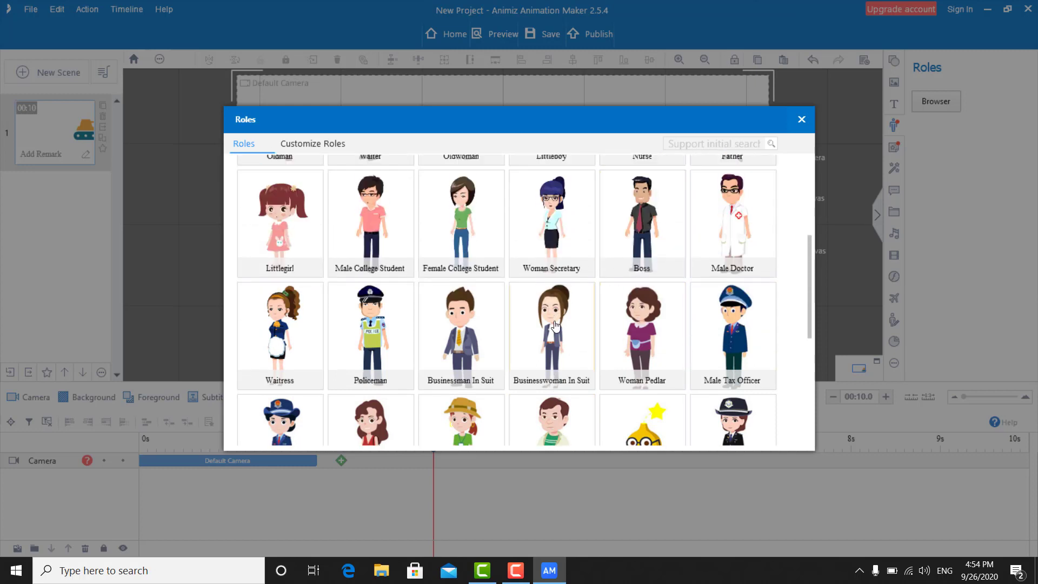
pyautogui.click(555, 325)
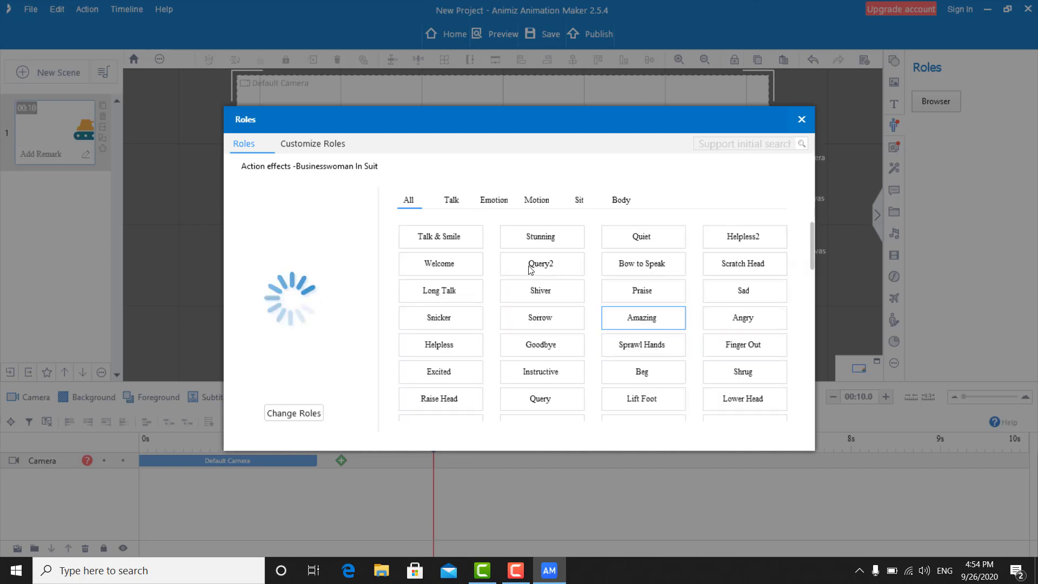
# Preview the businesswoman's action effects, including Talk & Smile, Welcome, Long Talk, Snicker, Shiver and Stunning
pyautogui.click(412, 242)
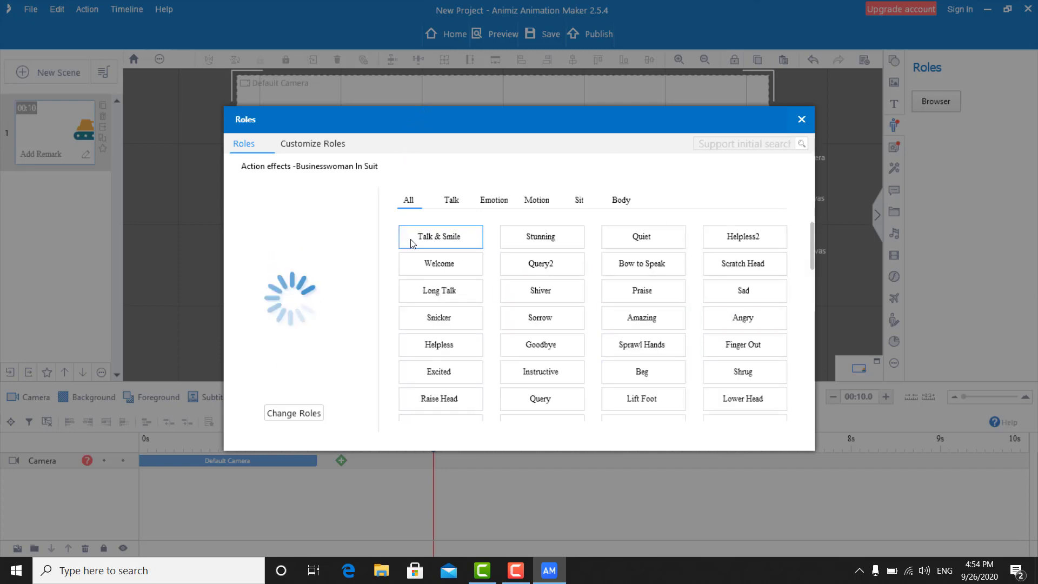
pyautogui.click(433, 263)
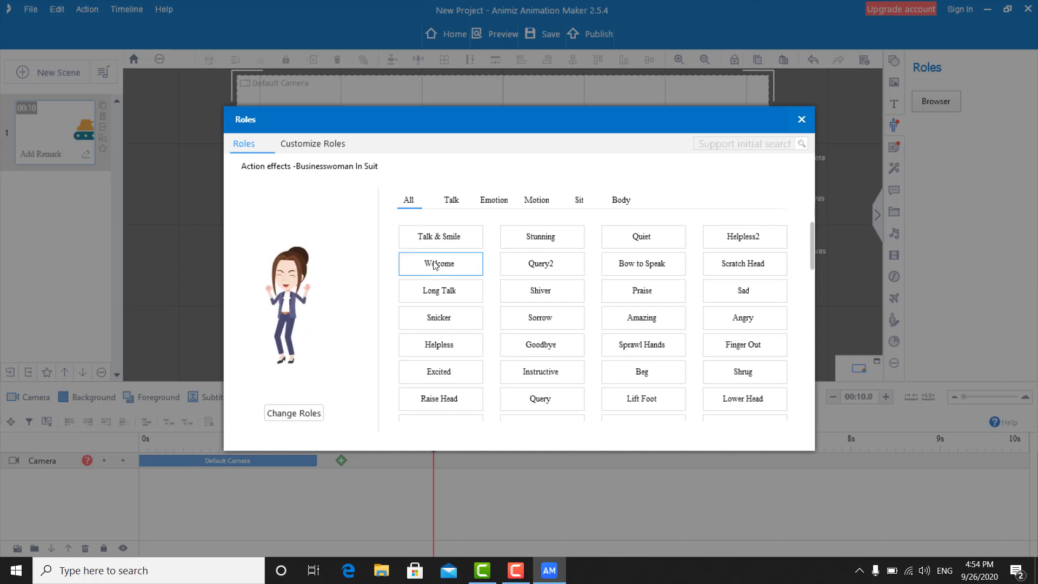
pyautogui.click(437, 294)
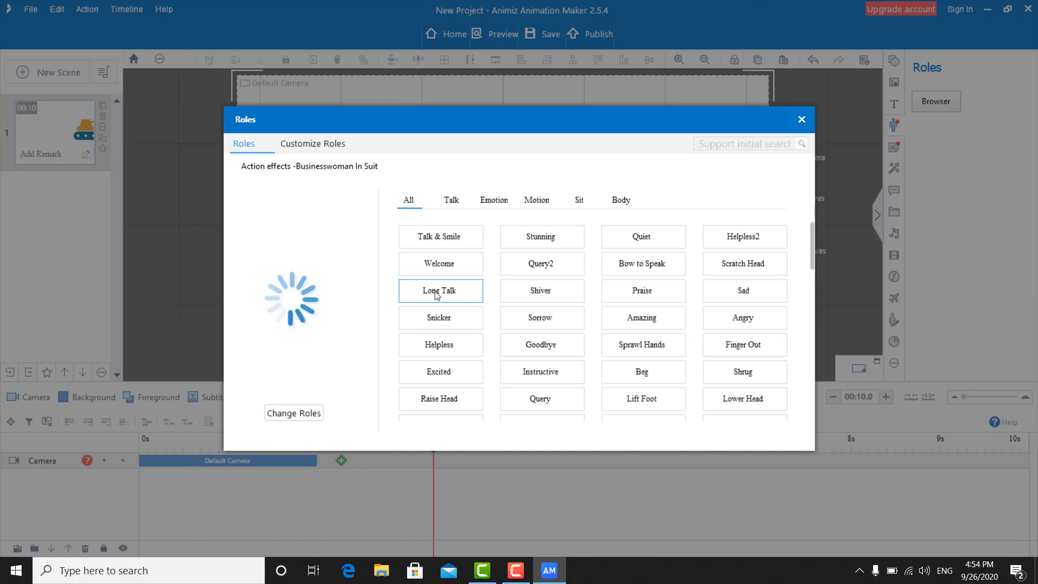
pyautogui.click(444, 317)
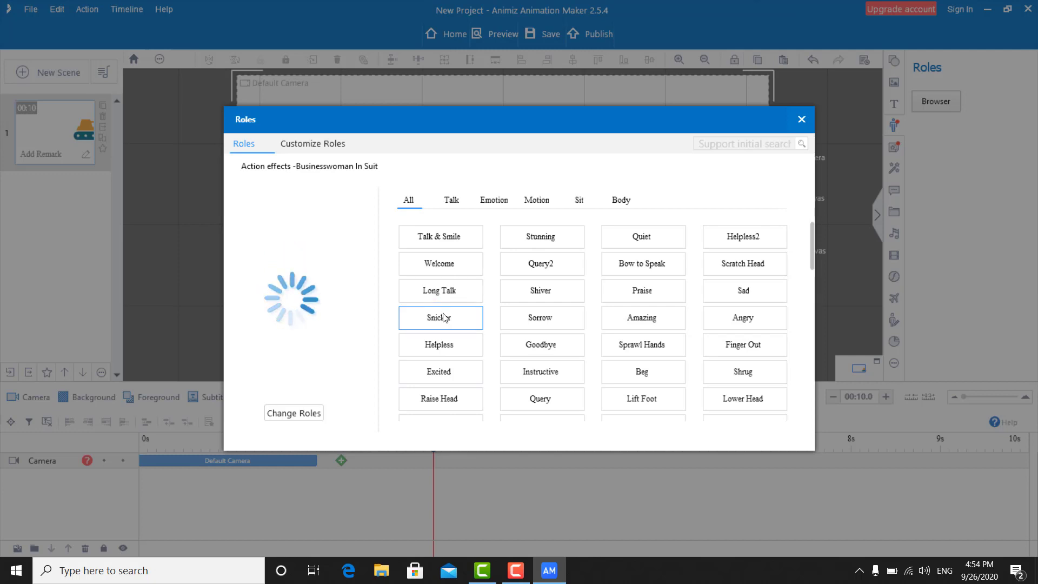
pyautogui.click(452, 301)
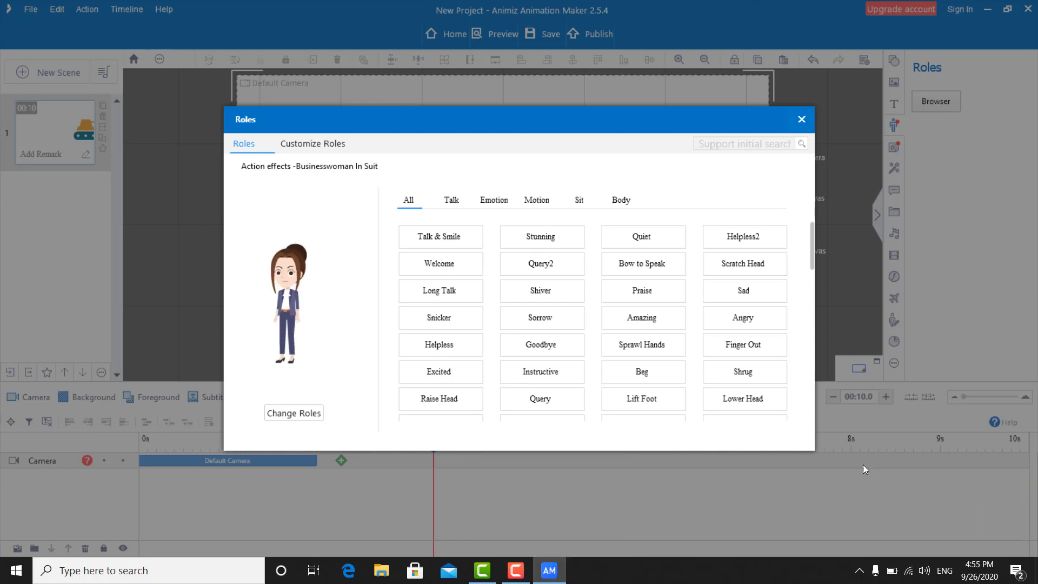
pyautogui.click(559, 299)
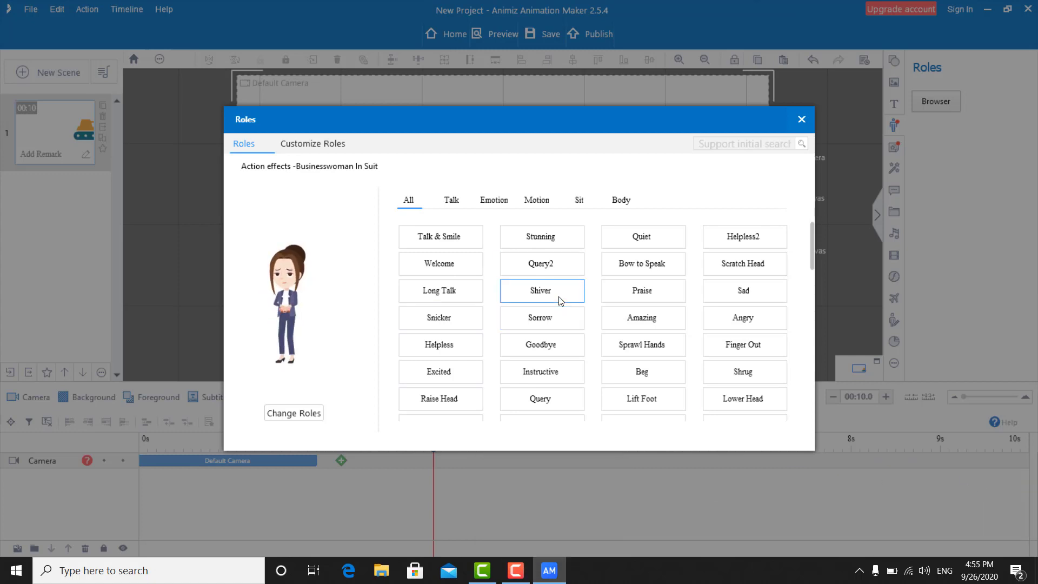
pyautogui.click(553, 248)
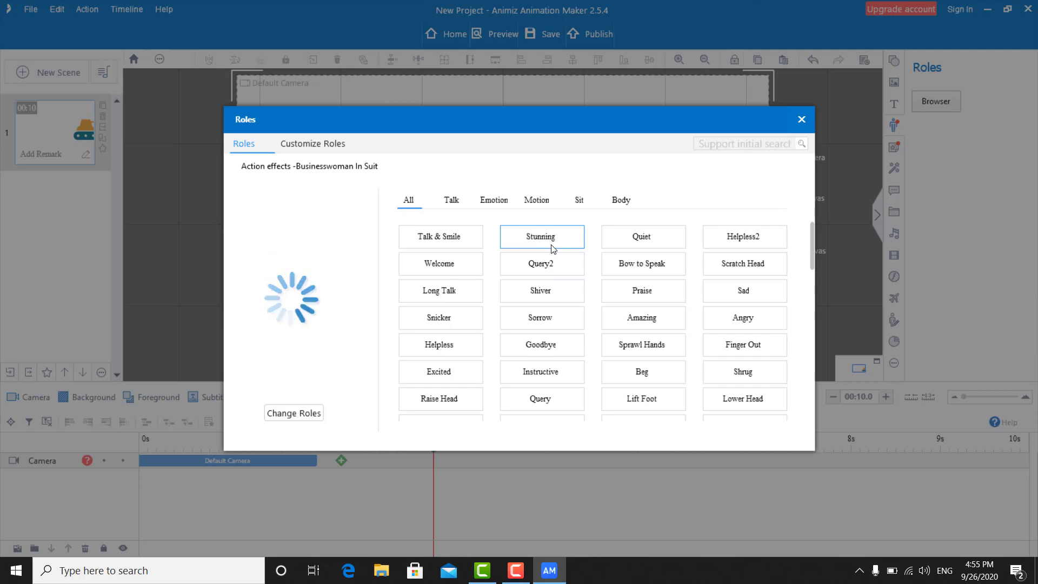
pyautogui.click(463, 239)
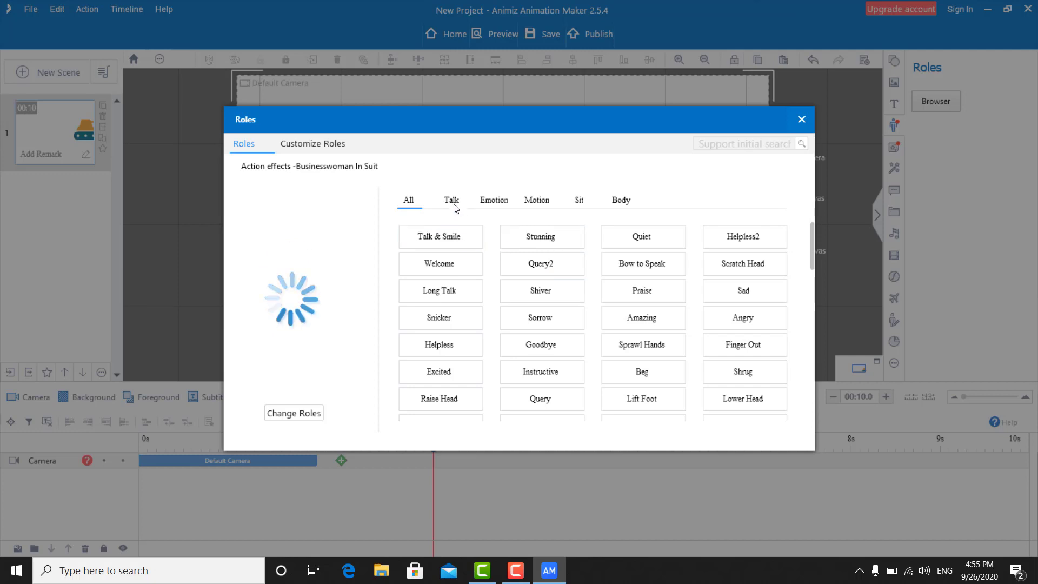
# Look through the Talk and Emotion categories of the businesswoman's action effects
pyautogui.click(452, 201)
pyautogui.click(449, 242)
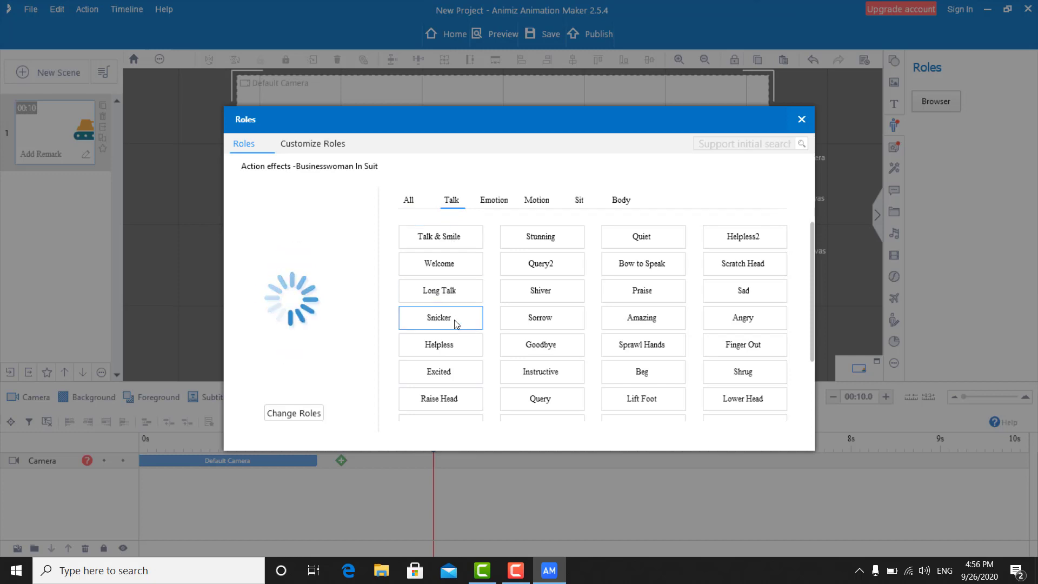
pyautogui.click(493, 199)
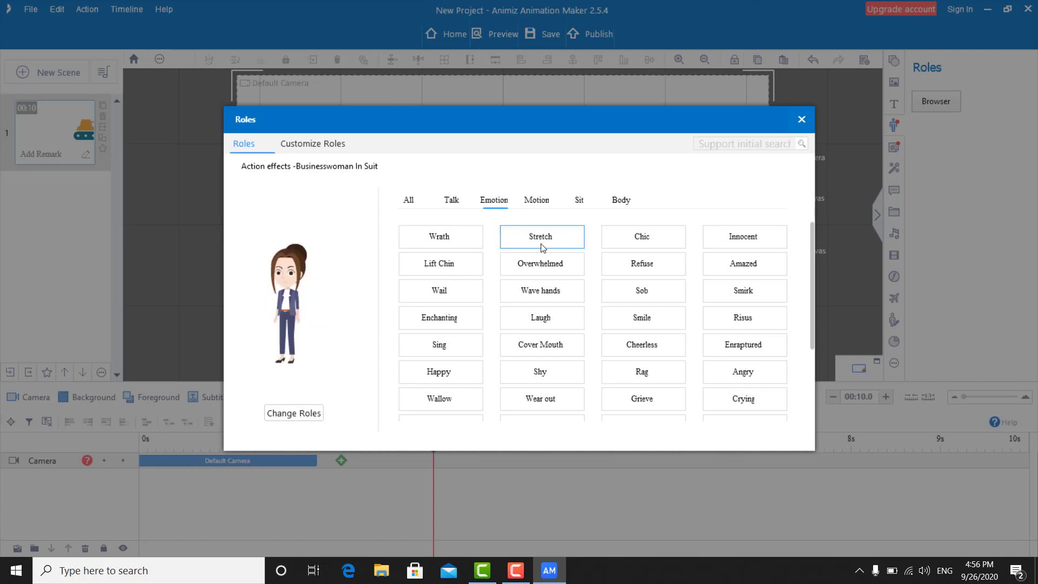
# Add the businesswoman with the Walking motion and stretch the Walking block to end at about 6.9 s
pyautogui.click(543, 201)
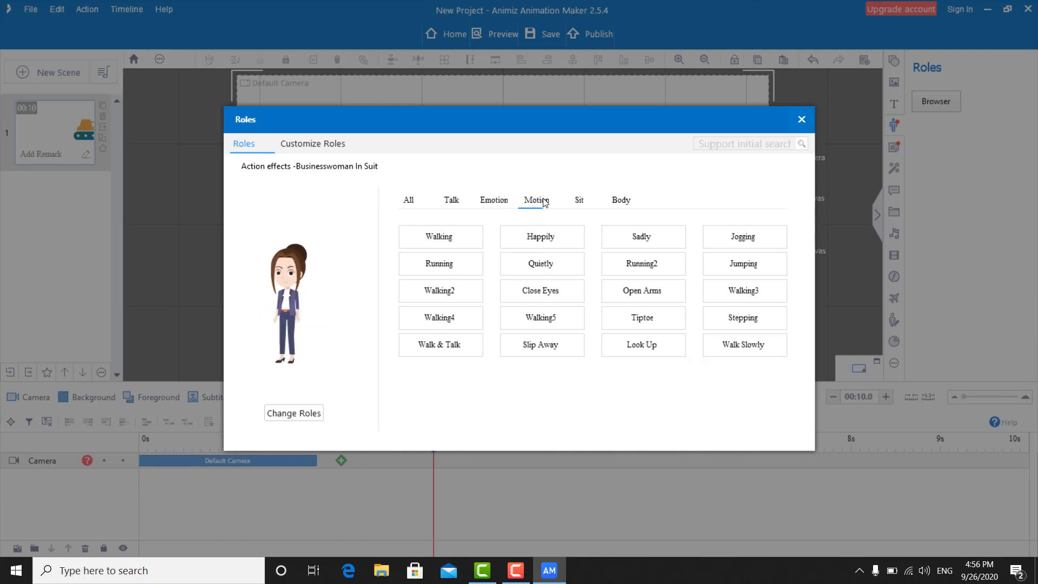
pyautogui.click(458, 246)
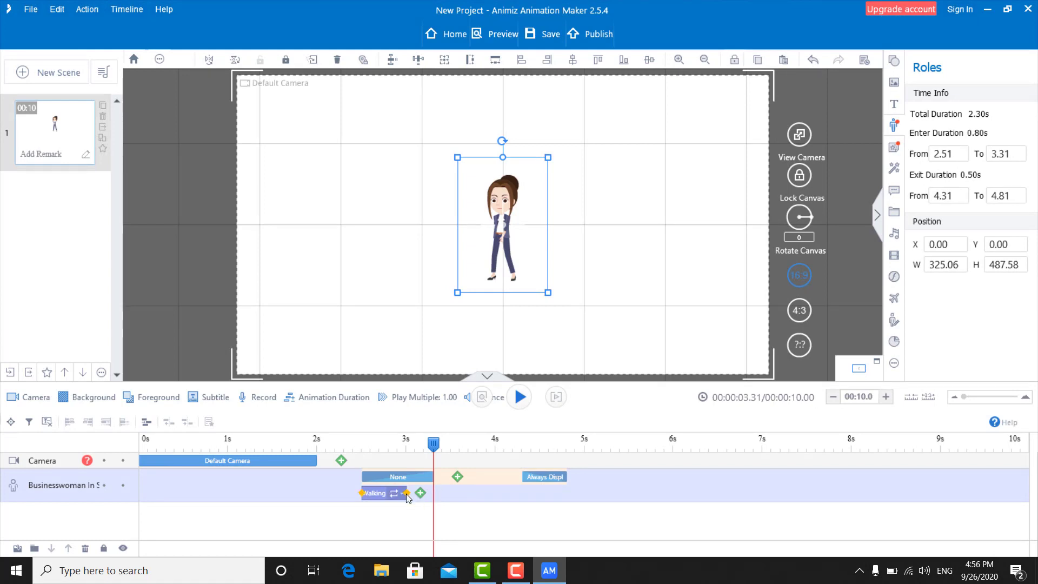
pyautogui.moveTo(406, 497); pyautogui.dragTo(718, 501)
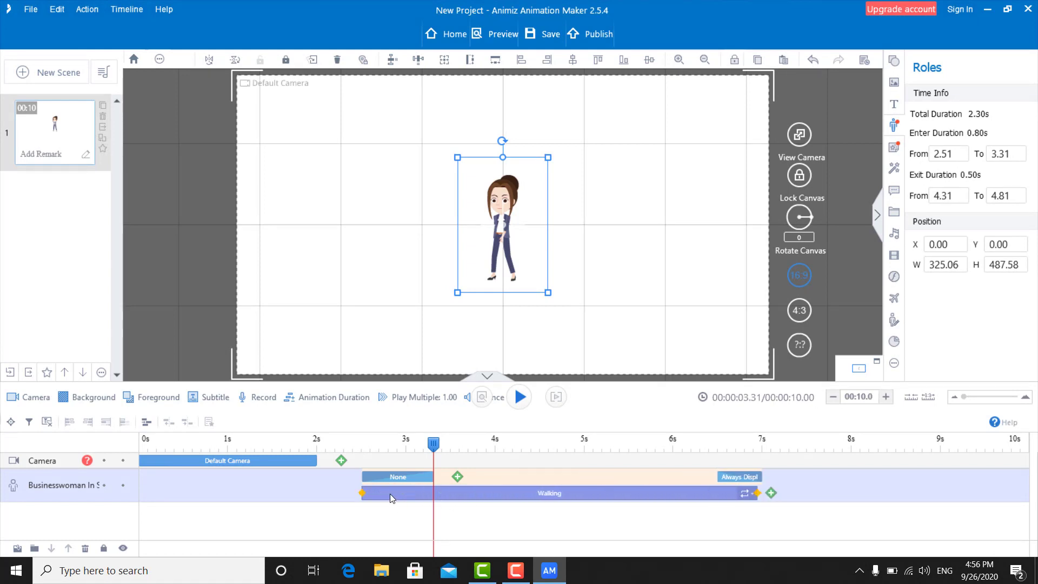
# Start the businesswoman's entrance and Walking blocks at 0 s, extend both to about 6.4 s, and play the animation
pyautogui.moveTo(407, 476); pyautogui.dragTo(714, 478)
pyautogui.click(538, 500)
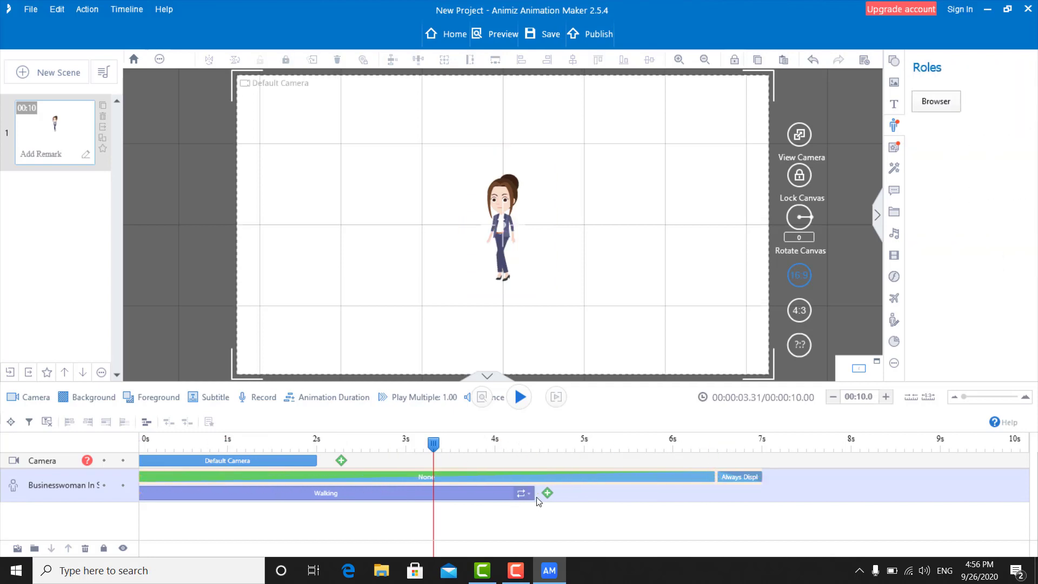
pyautogui.moveTo(533, 497); pyautogui.dragTo(703, 496)
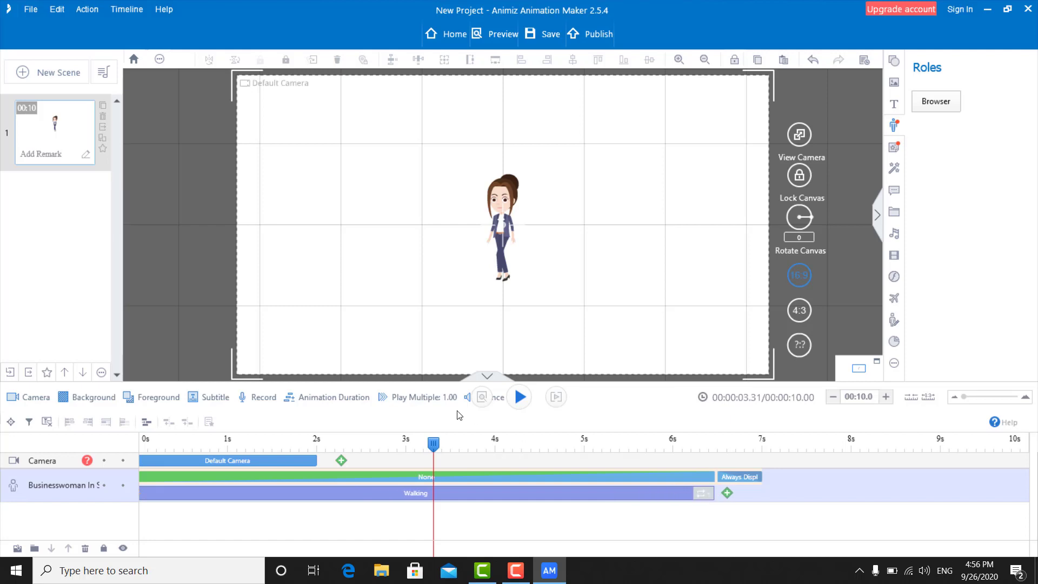
pyautogui.moveTo(432, 445); pyautogui.dragTo(85, 430)
pyautogui.press('space')
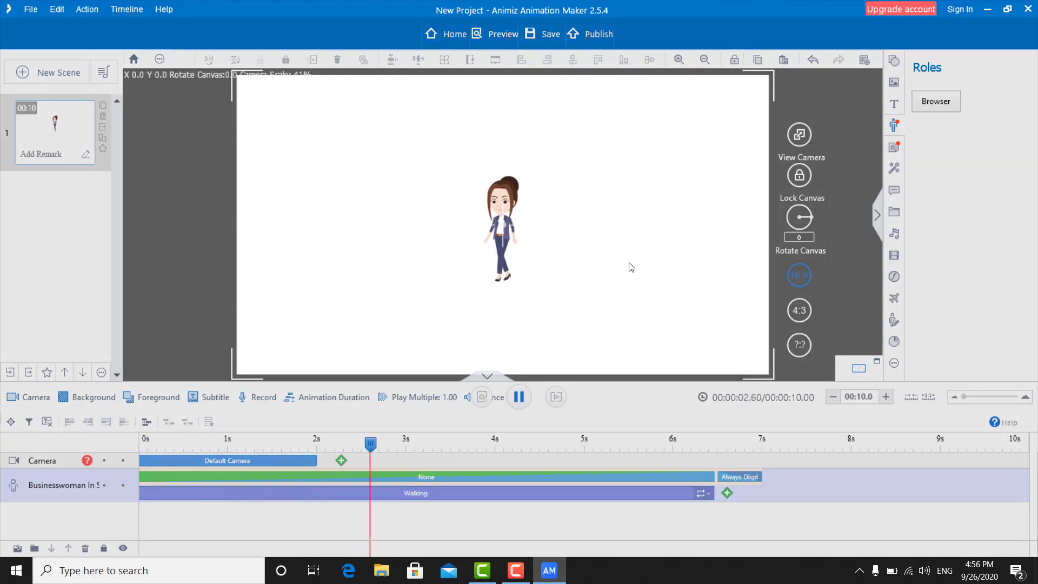
pyautogui.press('space')
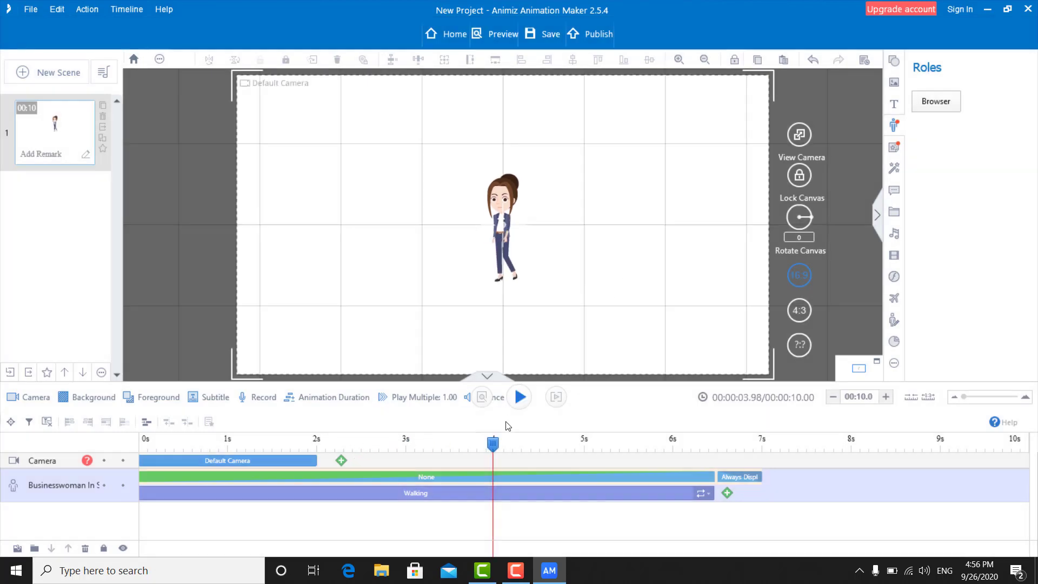
pyautogui.moveTo(492, 445); pyautogui.dragTo(195, 444)
pyautogui.press('space')
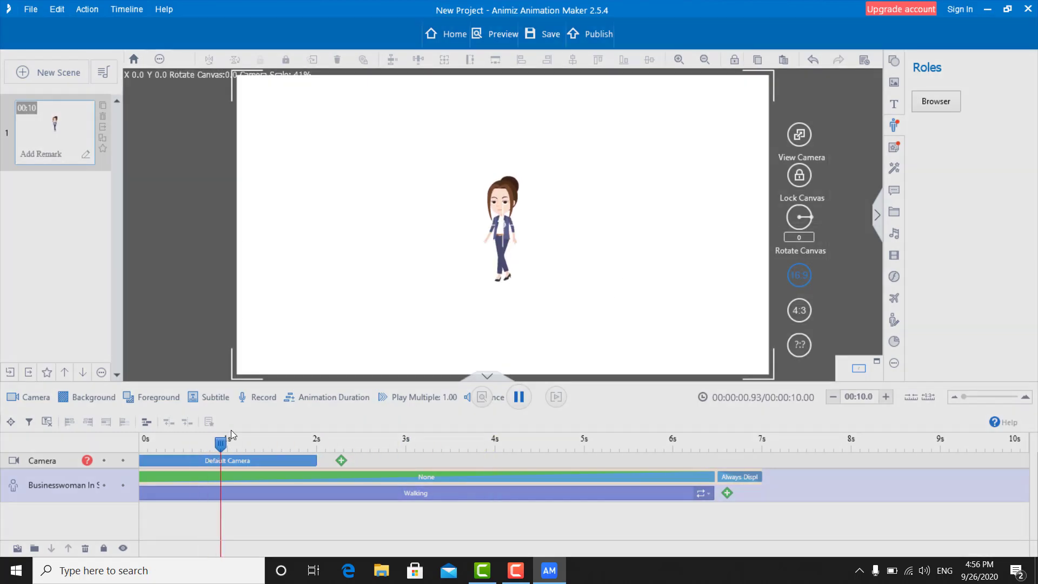
pyautogui.press('space')
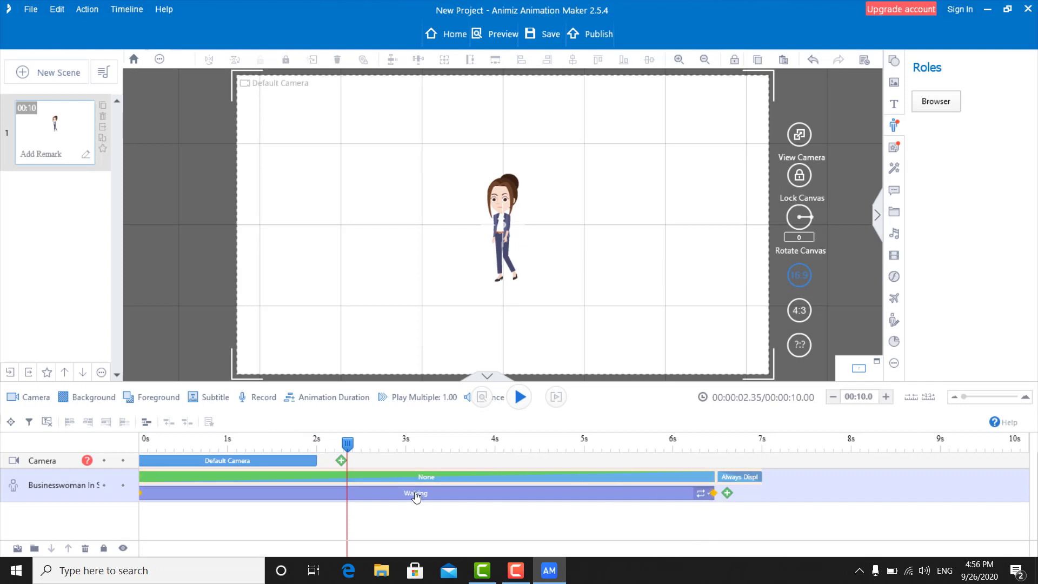
# Shorten the Walking block to end at about 2.2 s, and add the Wrath emotion after it
pyautogui.moveTo(714, 493); pyautogui.dragTo(418, 493)
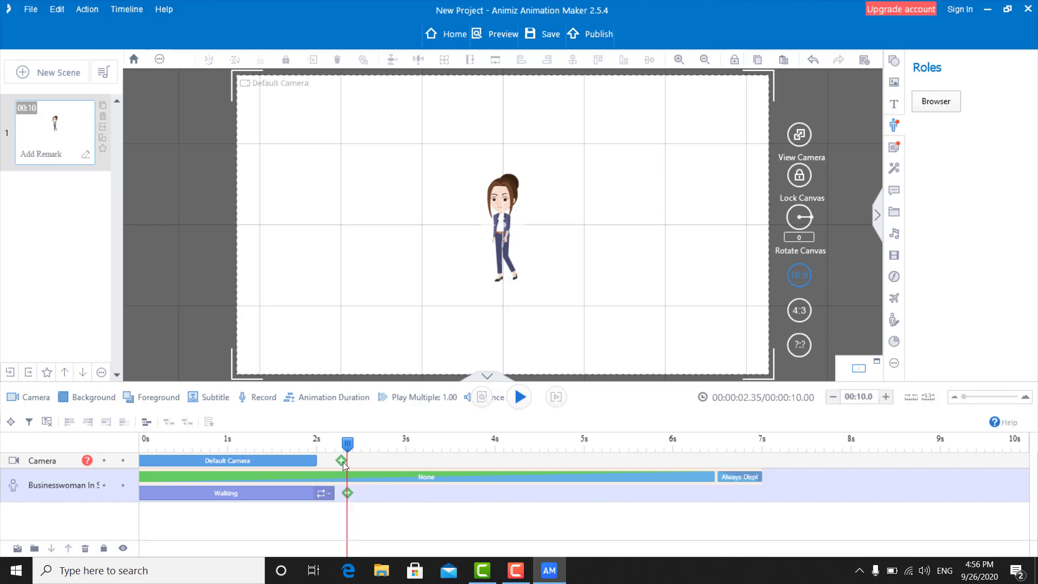
pyautogui.moveTo(342, 444); pyautogui.dragTo(334, 444)
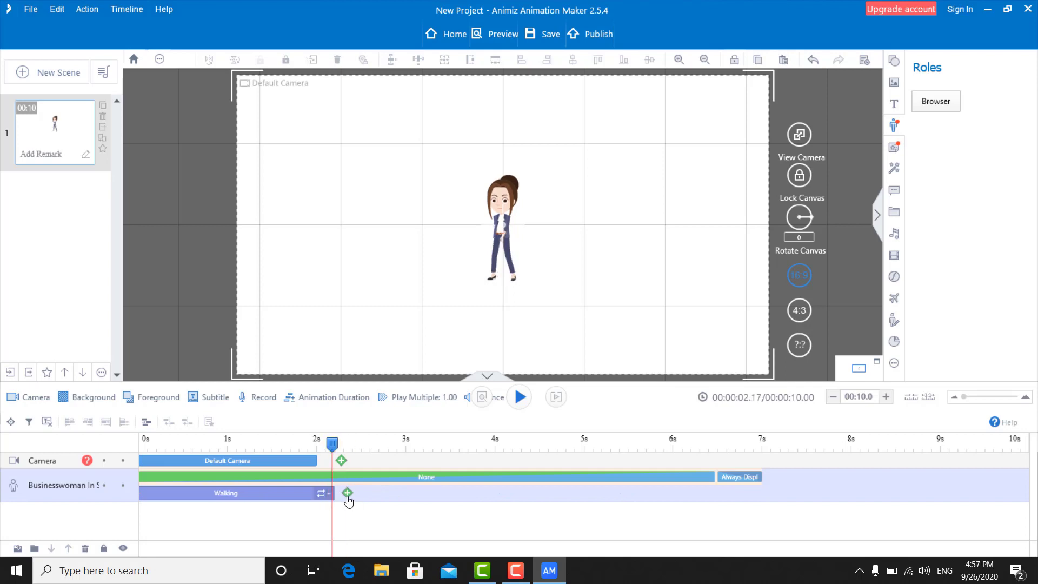
pyautogui.click(347, 493)
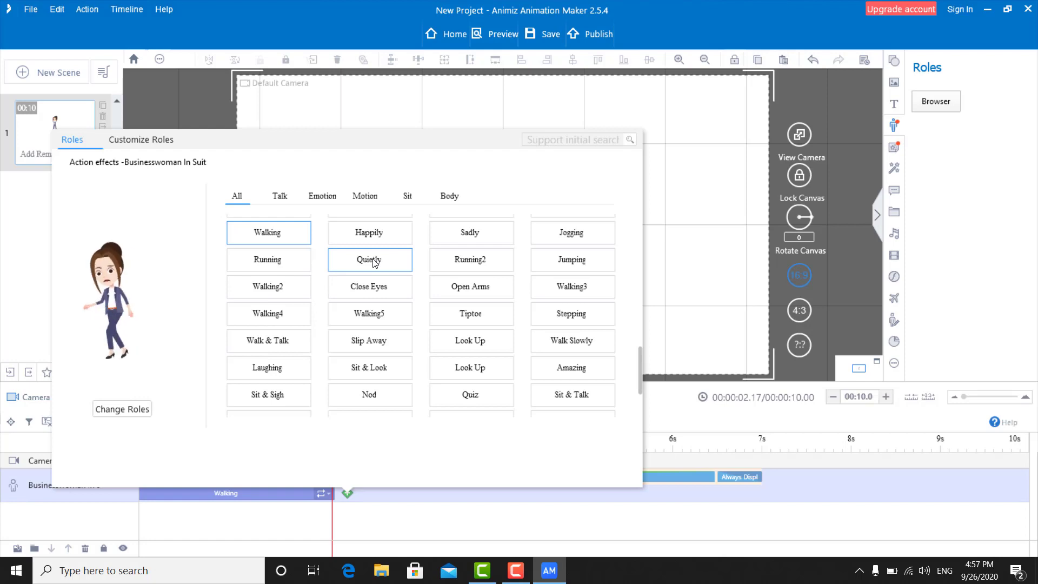
pyautogui.click(284, 199)
pyautogui.click(323, 198)
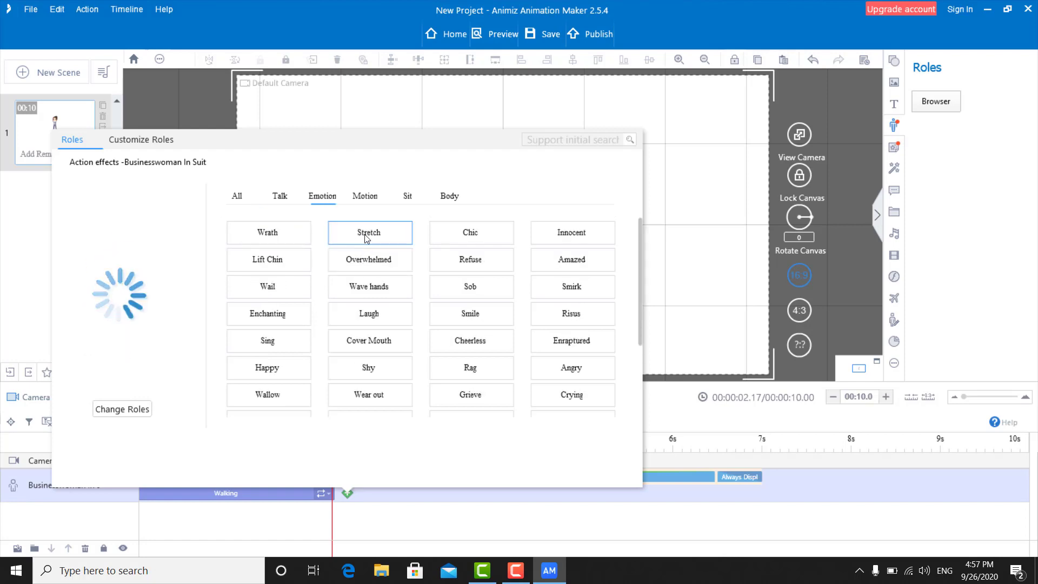
pyautogui.click(285, 244)
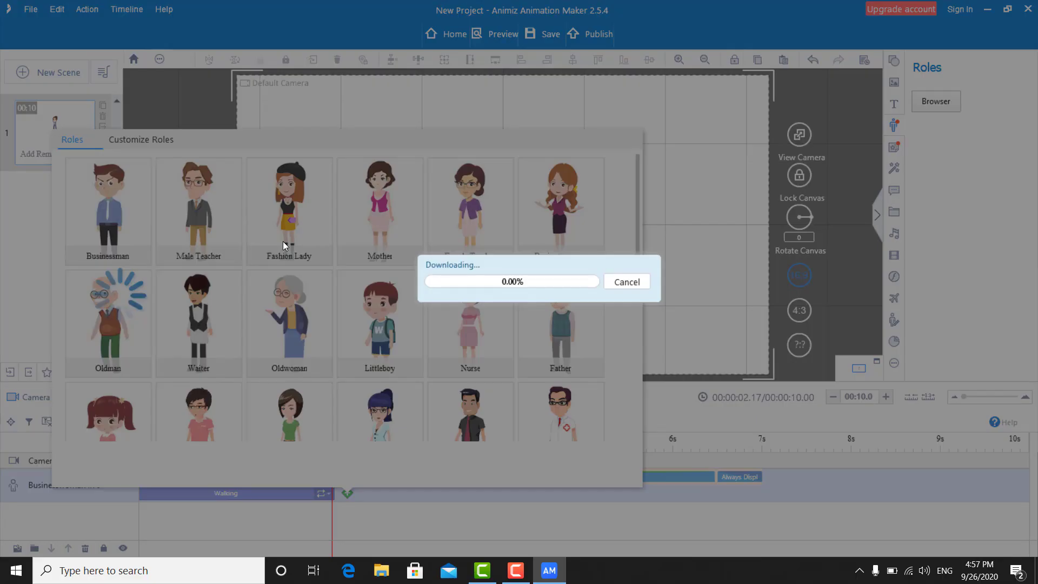
pyautogui.moveTo(331, 443); pyautogui.dragTo(243, 440)
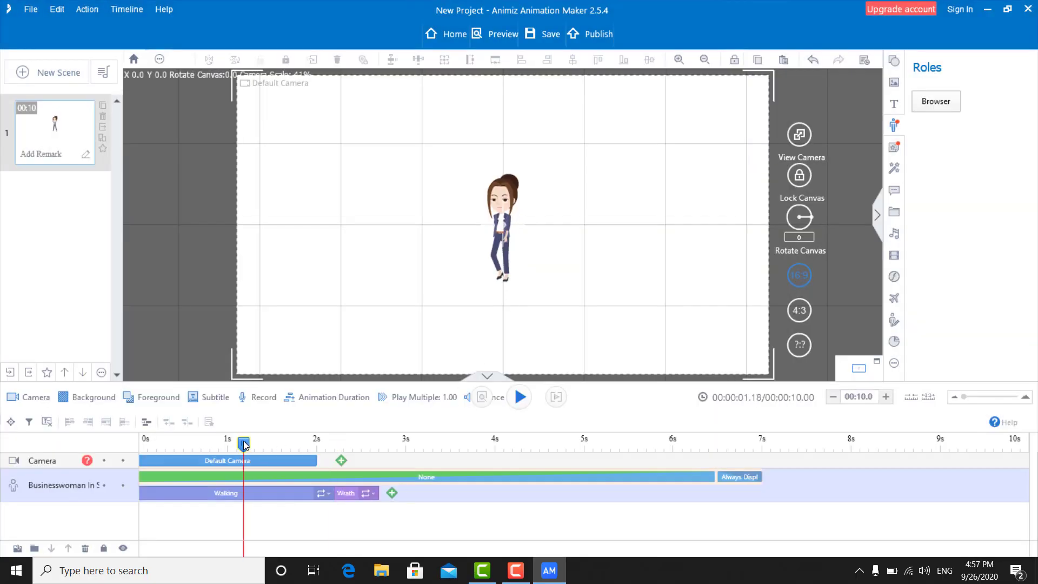
pyautogui.press('space')
pyautogui.press('space')
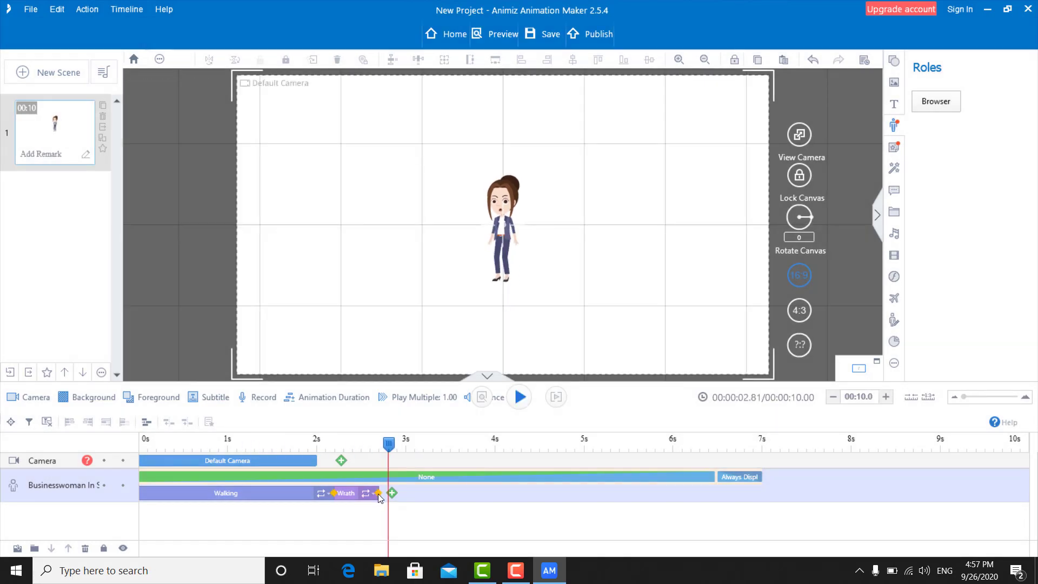
# Stretch the Wrath block to end at about 3.5 s and play that part of the animation
pyautogui.moveTo(380, 497); pyautogui.dragTo(446, 495)
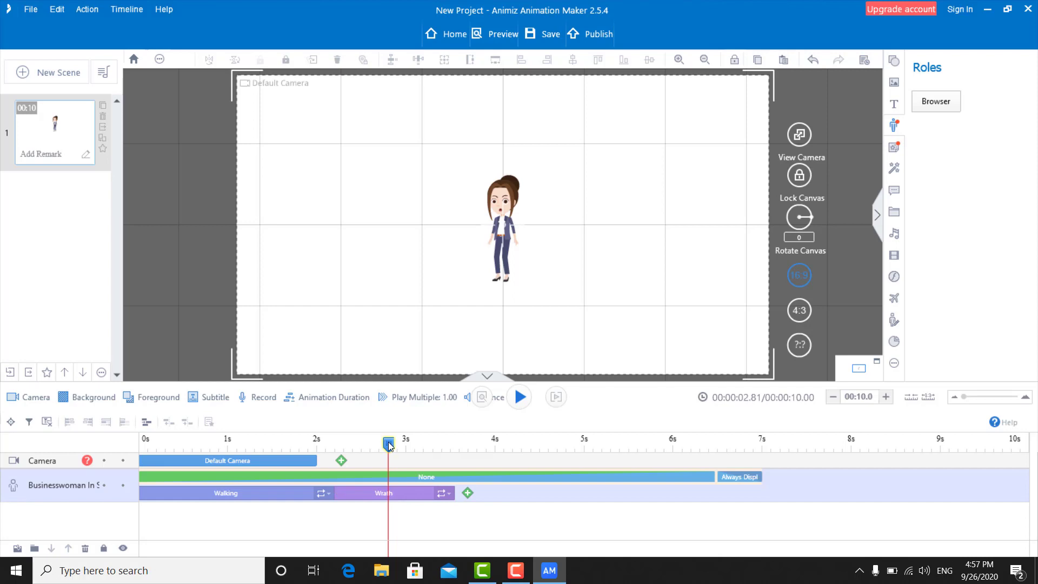
pyautogui.moveTo(388, 445); pyautogui.dragTo(345, 445)
pyautogui.press('space')
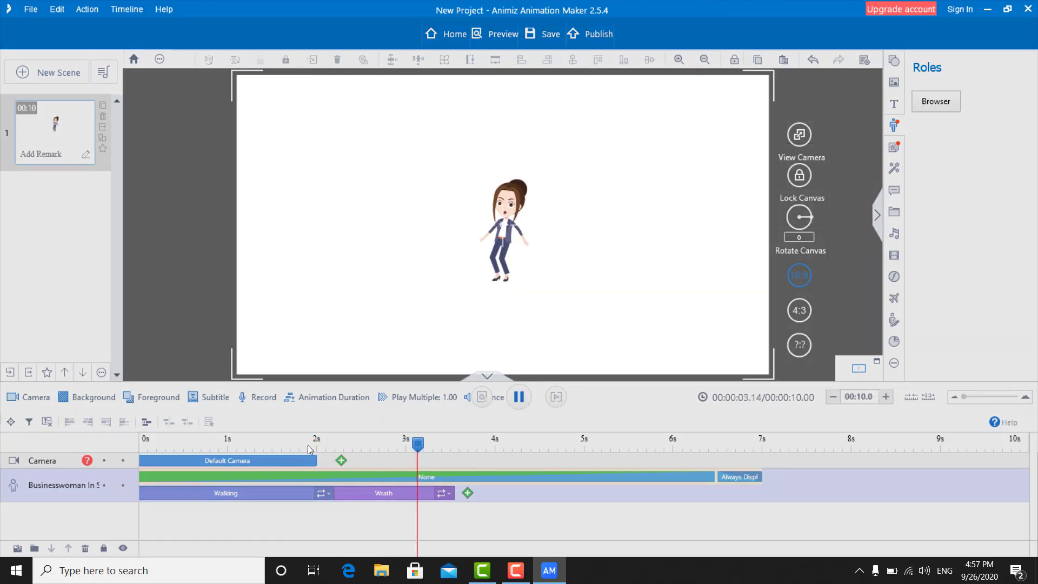
pyautogui.press('space')
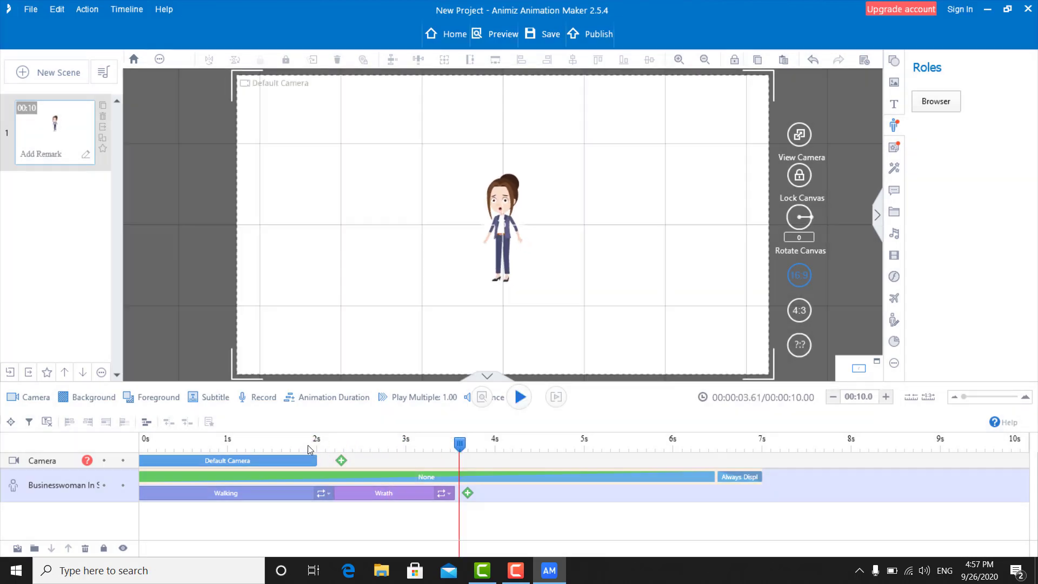
# Preview the Quietly and Close Eyes motions, and add Close Eyes after the Wrath block
pyautogui.click(468, 494)
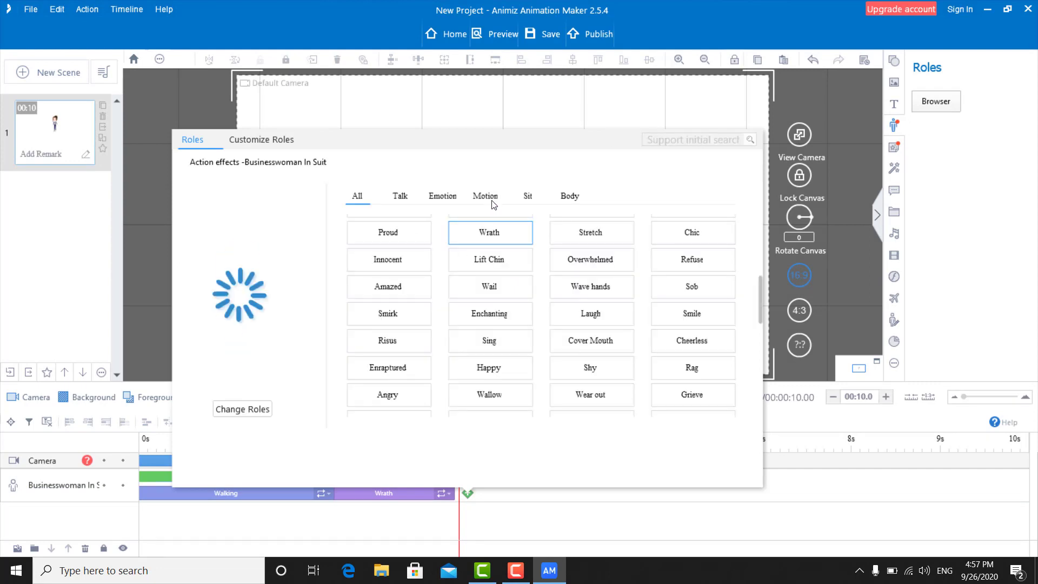
pyautogui.click(489, 199)
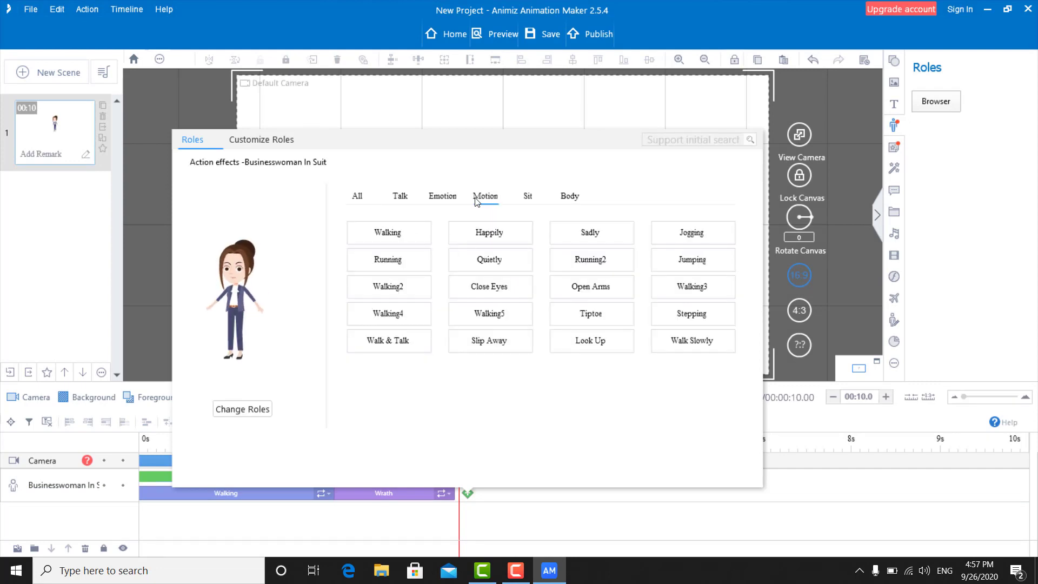
pyautogui.click(490, 261)
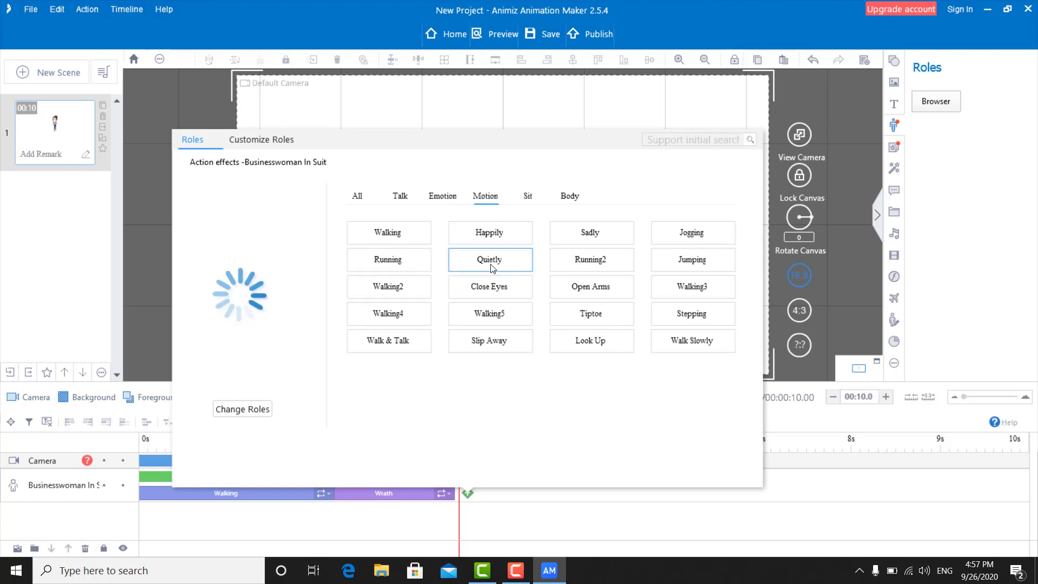
pyautogui.click(507, 292)
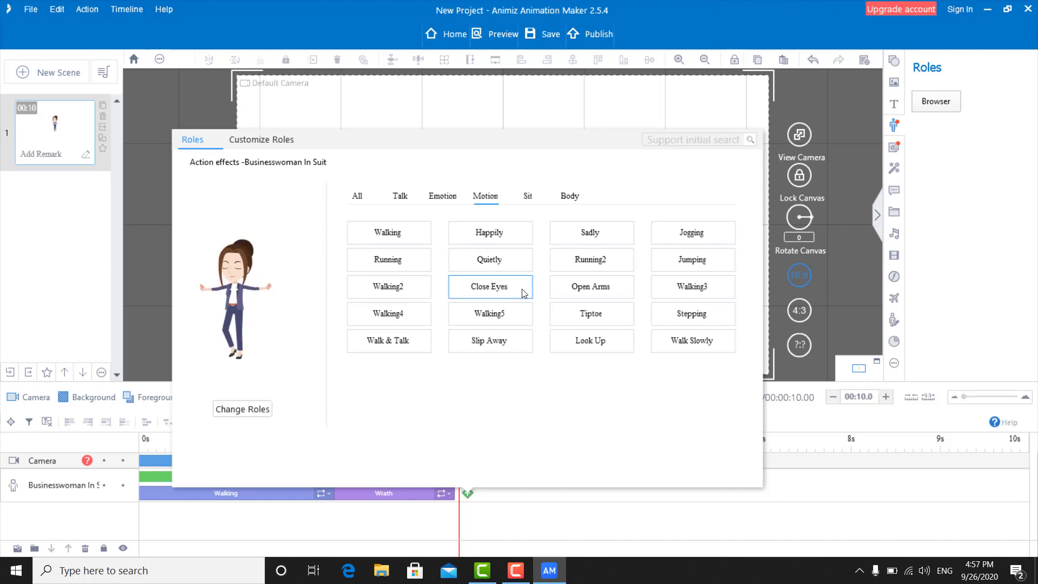
pyautogui.doubleClick(511, 291)
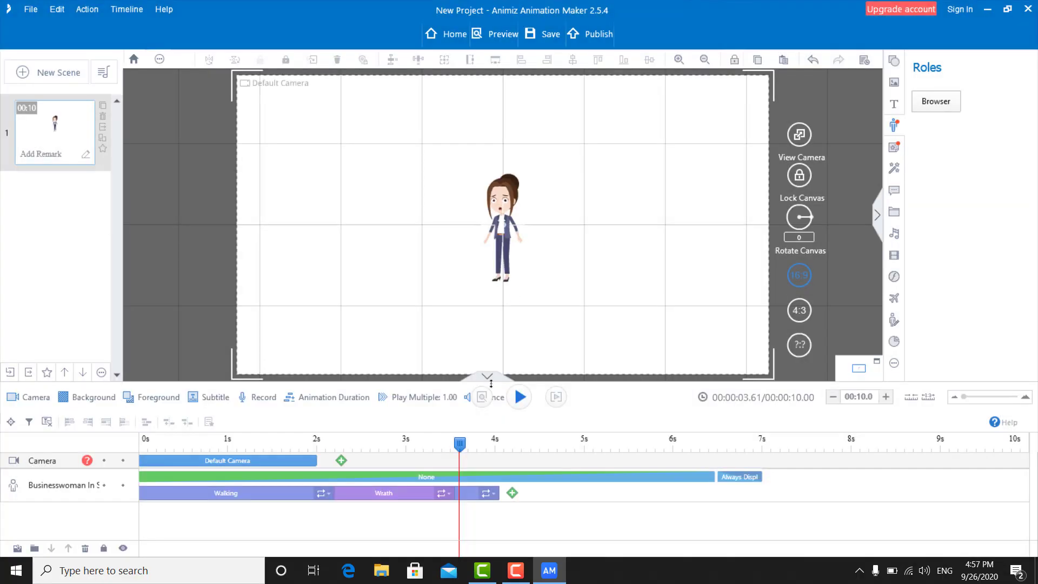
# Stretch the Close Eyes block to end at about 4.8 s and play it back
pyautogui.moveTo(497, 494)
pyautogui.moveTo(496, 492); pyautogui.dragTo(450, 494)
pyautogui.click(566, 495)
pyautogui.click(527, 495)
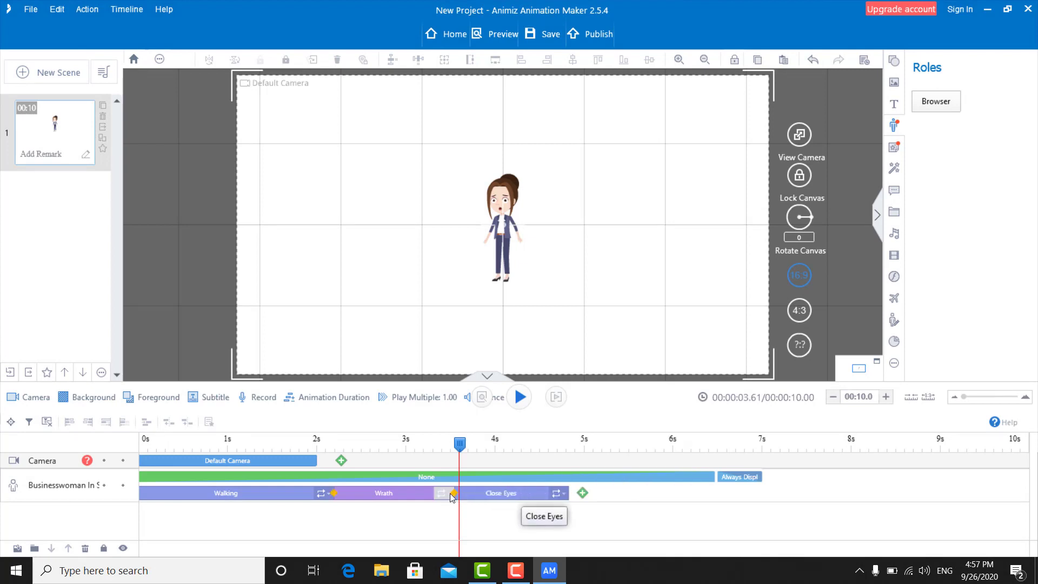
pyautogui.moveTo(459, 443); pyautogui.dragTo(446, 440)
pyautogui.press('space')
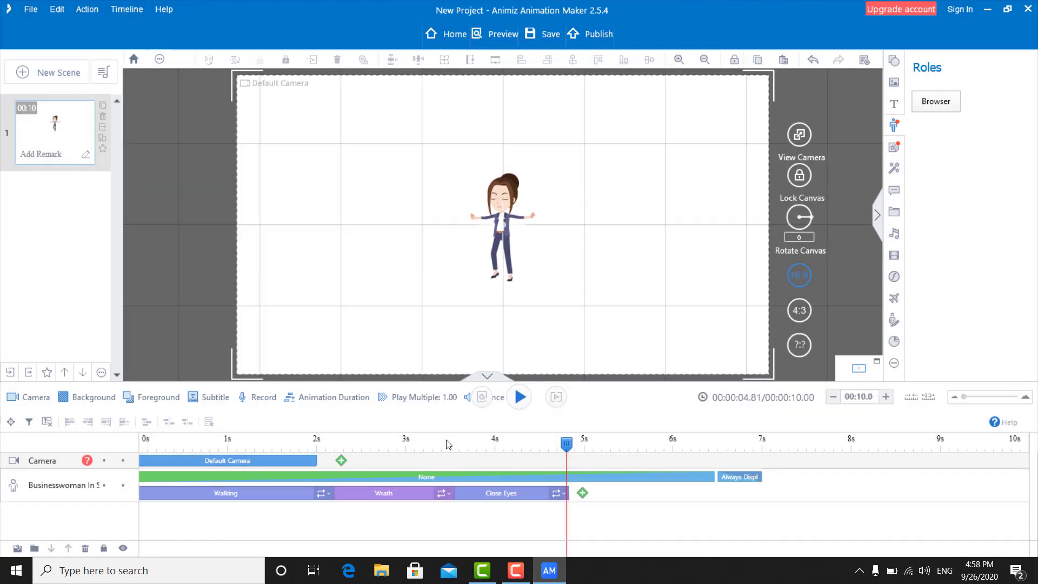
# Add the Walking4 motion after Close Eyes, extend it and the entrance block to about 7.7 s, and play it back
pyautogui.click(583, 493)
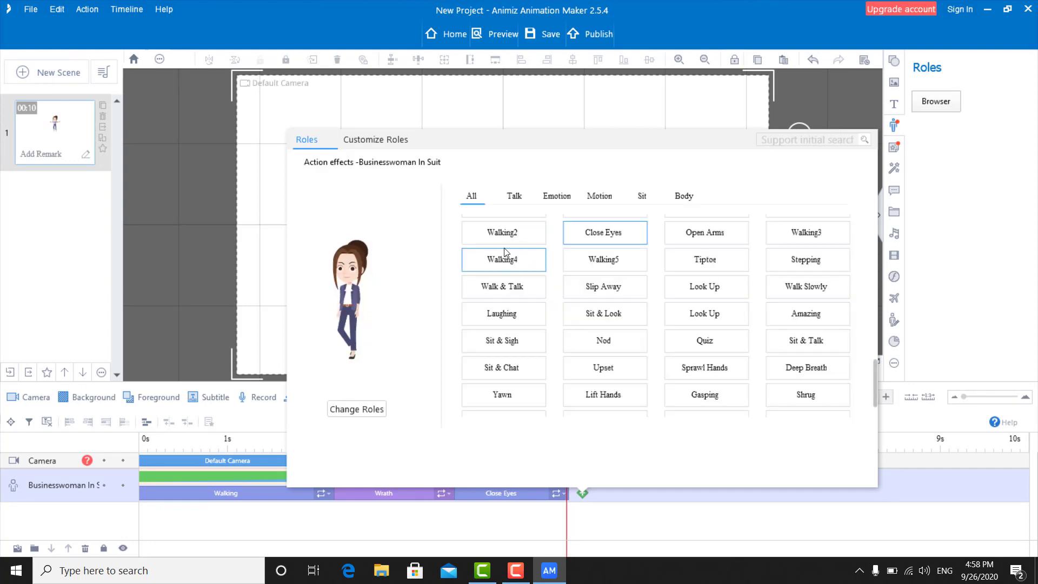
pyautogui.click(508, 261)
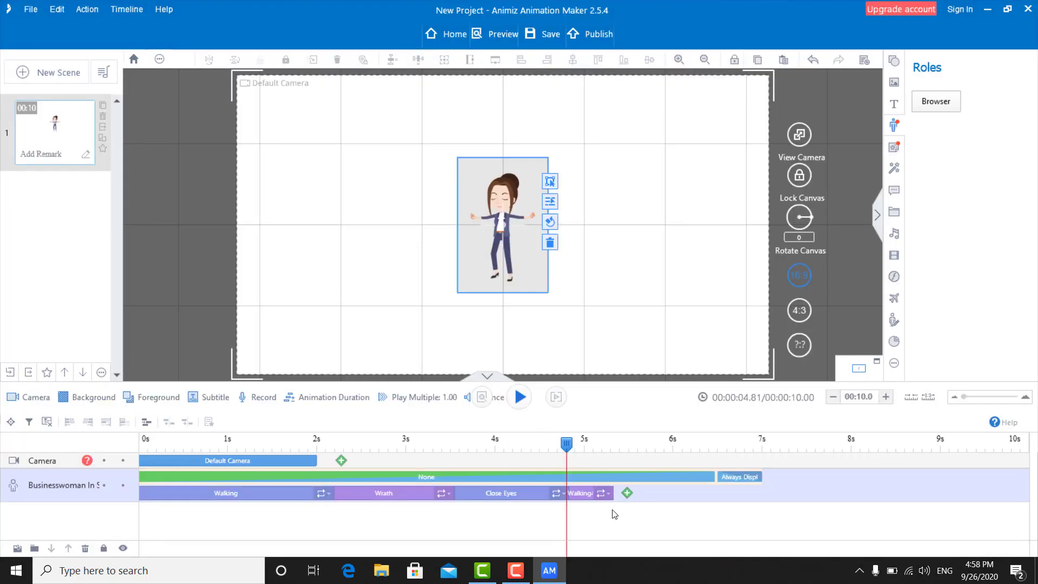
pyautogui.moveTo(615, 496)
pyautogui.mouseDown()
pyautogui.moveTo(831, 498)
pyautogui.moveTo(819, 478)
pyautogui.mouseUp()
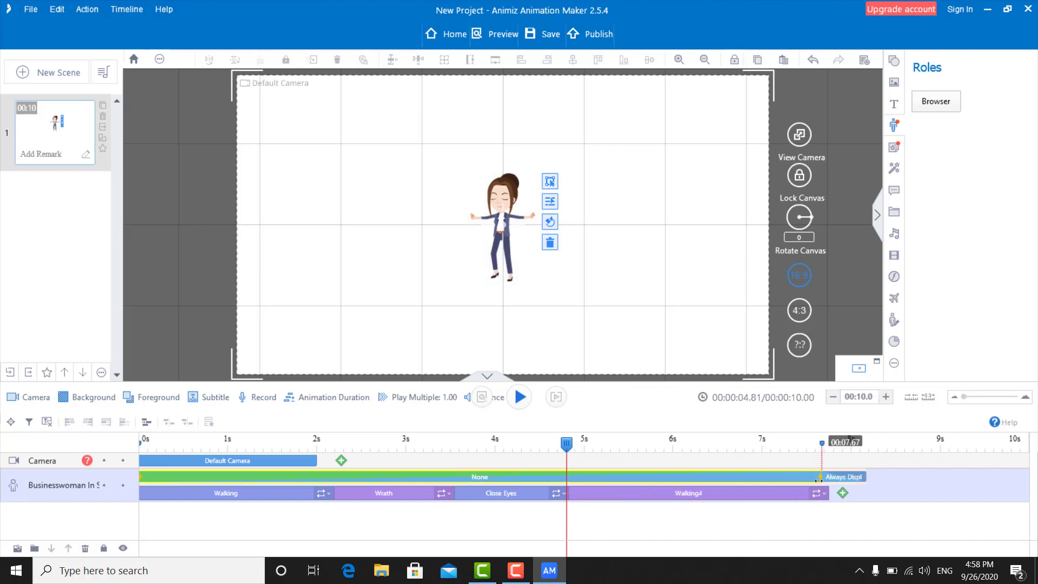
pyautogui.press('space')
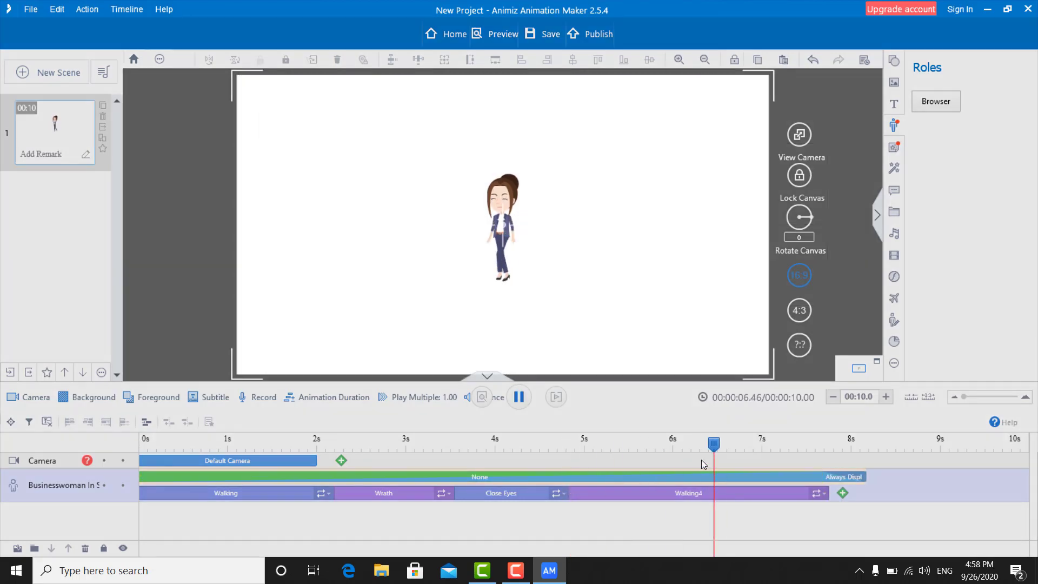
pyautogui.press('space')
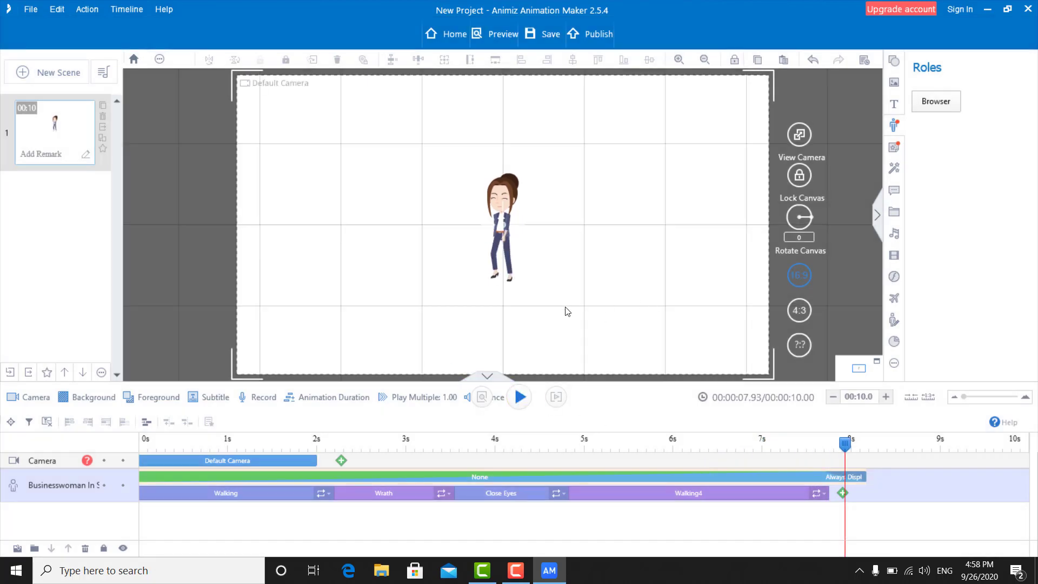
pyautogui.moveTo(845, 451); pyautogui.dragTo(125, 355)
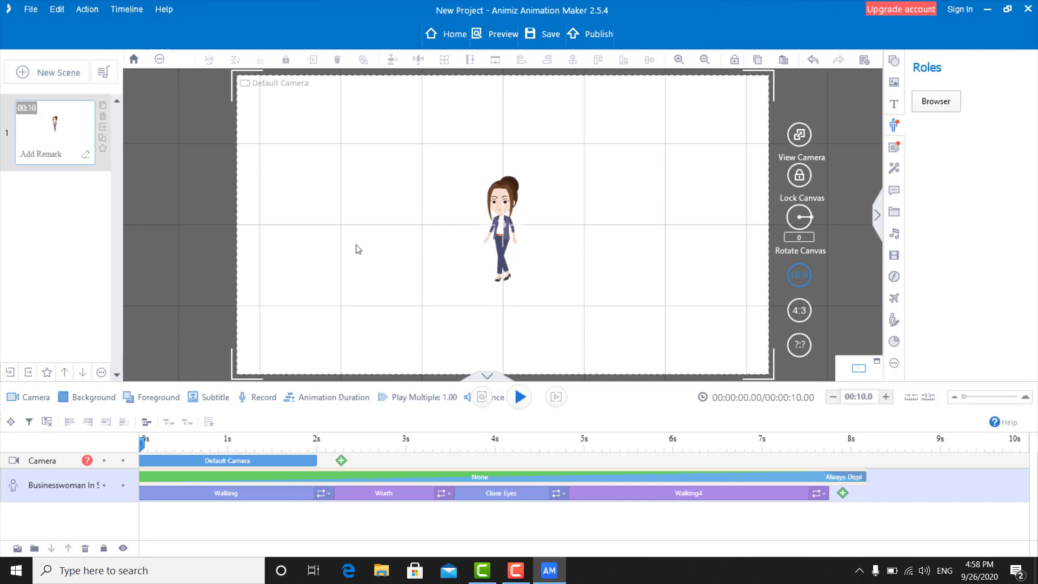
# Look through the online animation widgets and close the library
pyautogui.click(892, 146)
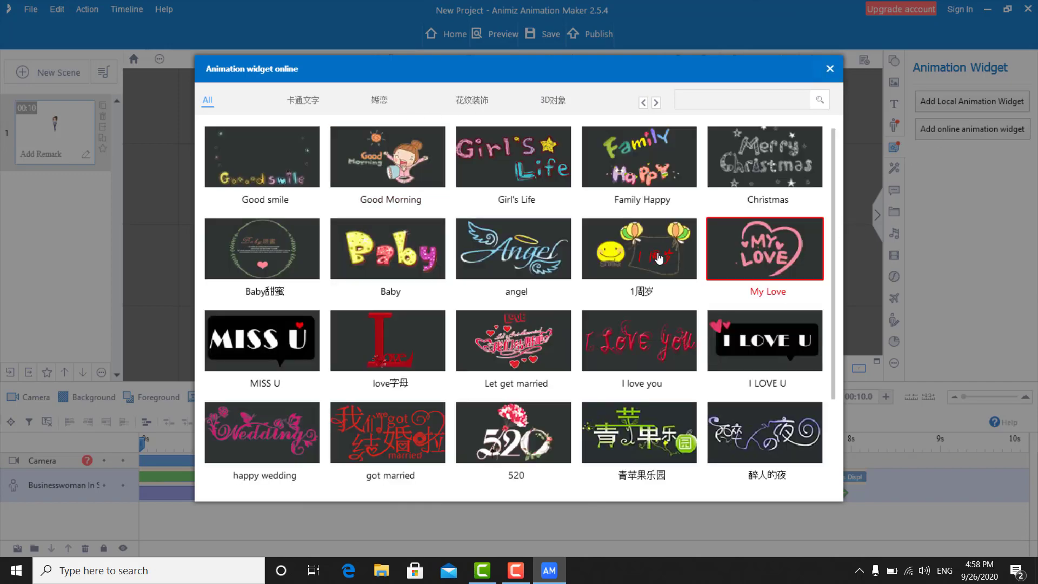
pyautogui.scroll(-2, 652, 260)
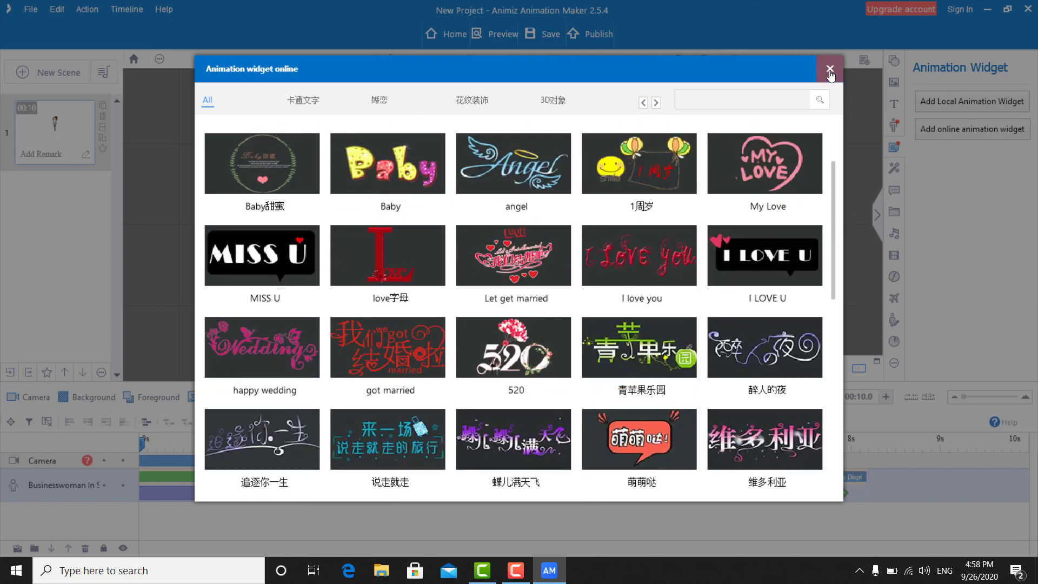
pyautogui.click(829, 69)
# Add the dark-blue slanted rain effect from the Rain folder of the effects library to the scene
pyautogui.click(895, 172)
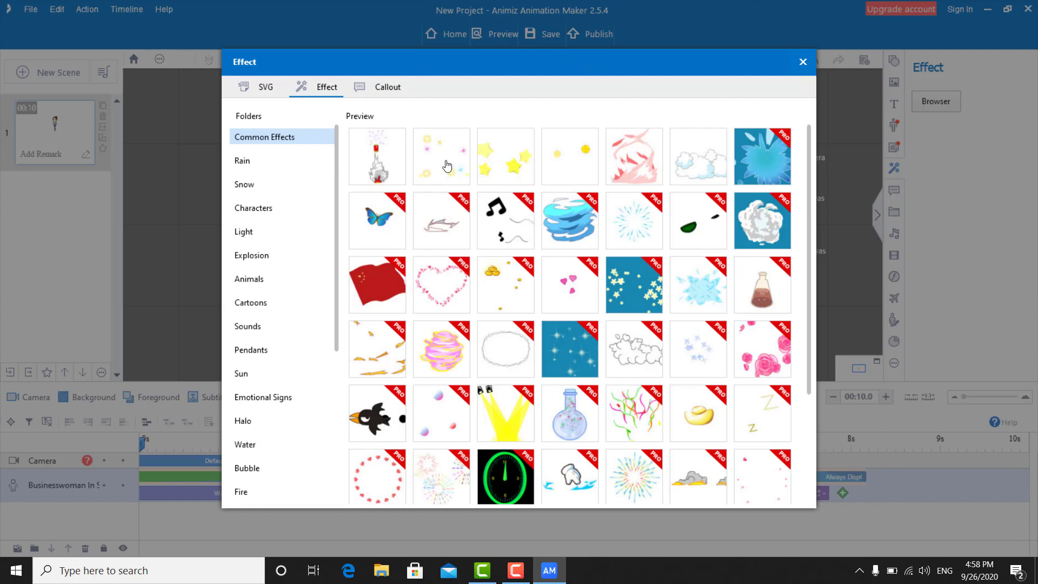
pyautogui.click(270, 161)
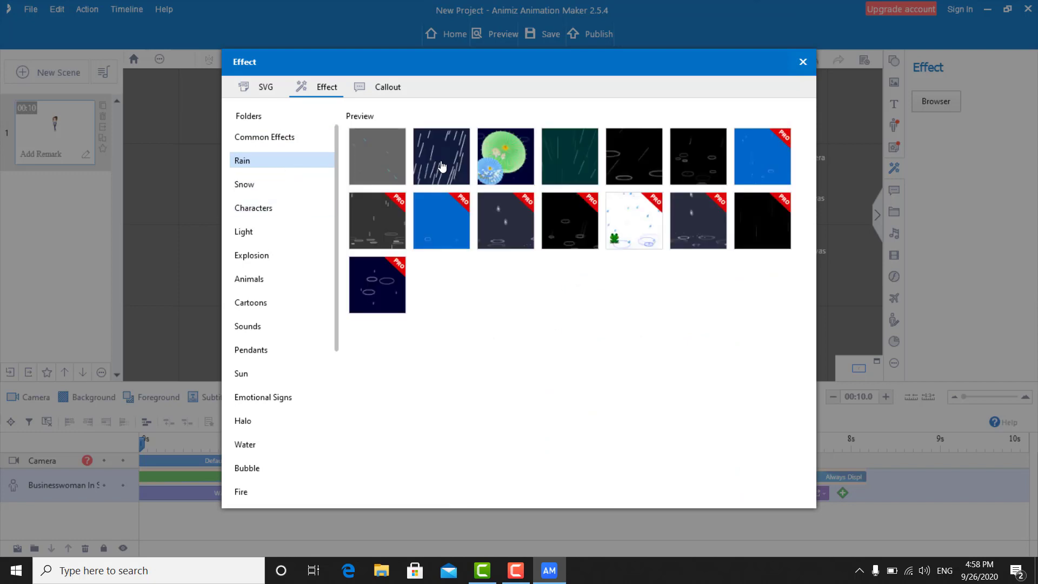
pyautogui.doubleClick(441, 166)
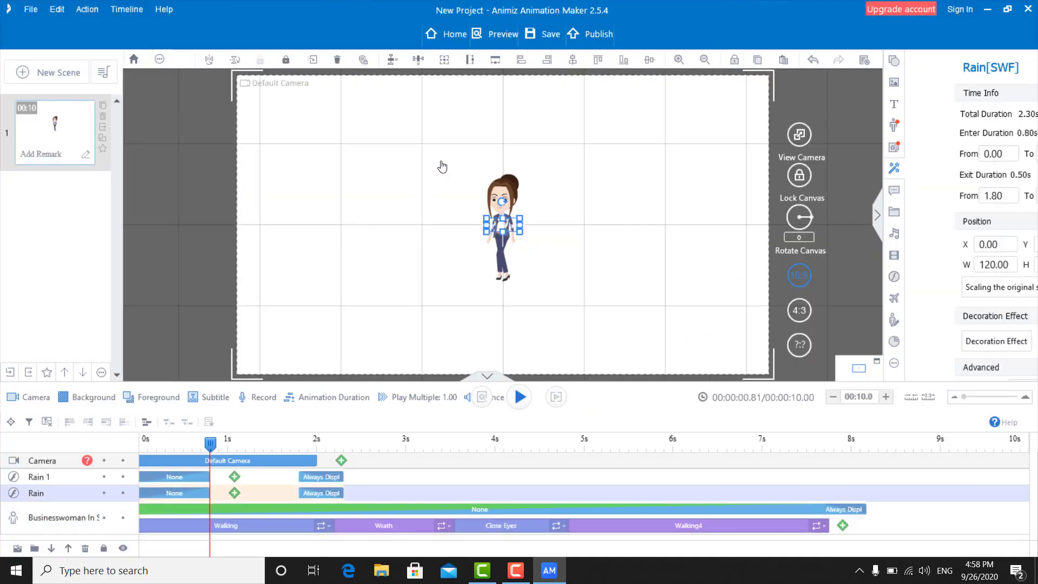
# Enlarge the rain effect on the canvas and reposition it over the businesswoman
pyautogui.moveTo(518, 221); pyautogui.dragTo(679, 123)
pyautogui.moveTo(607, 185); pyautogui.dragTo(579, 241)
pyautogui.click(523, 208)
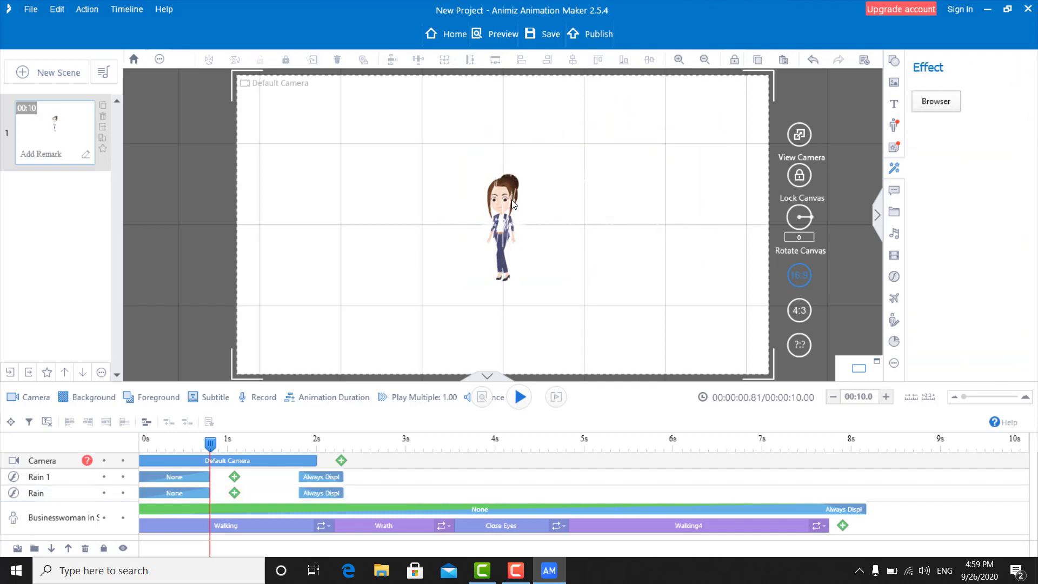
pyautogui.click(510, 201)
pyautogui.moveTo(515, 235); pyautogui.dragTo(469, 245)
pyautogui.click(573, 230)
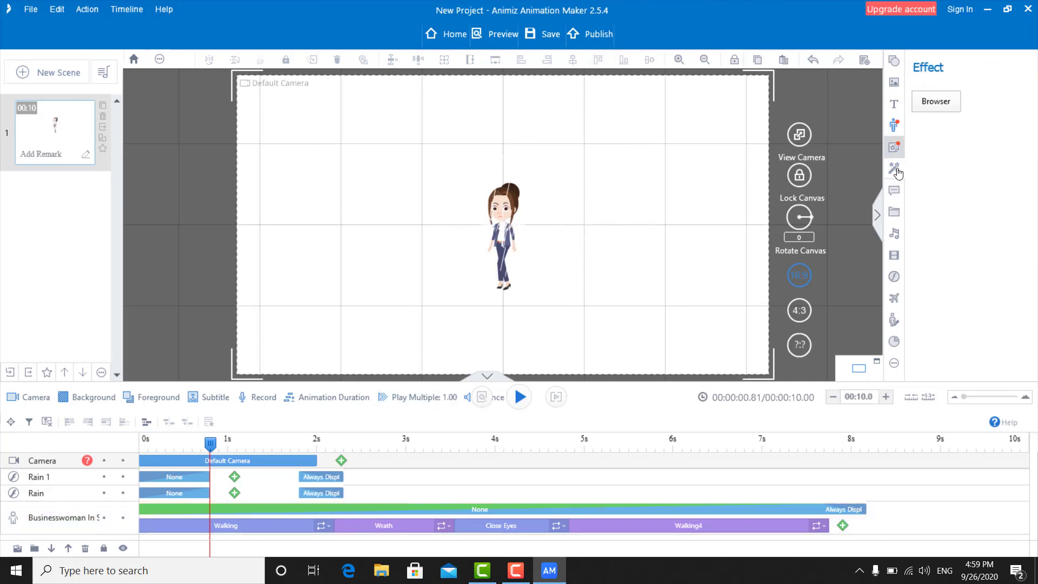
# Add the golden spark burst from the Light folder of the effects library to the scene
pyautogui.click(895, 170)
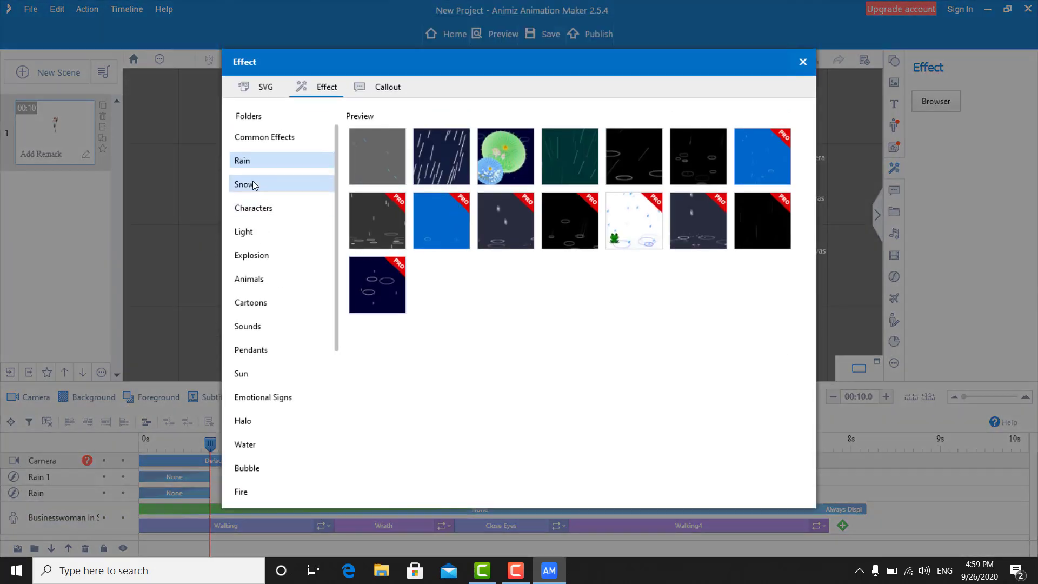
pyautogui.click(252, 183)
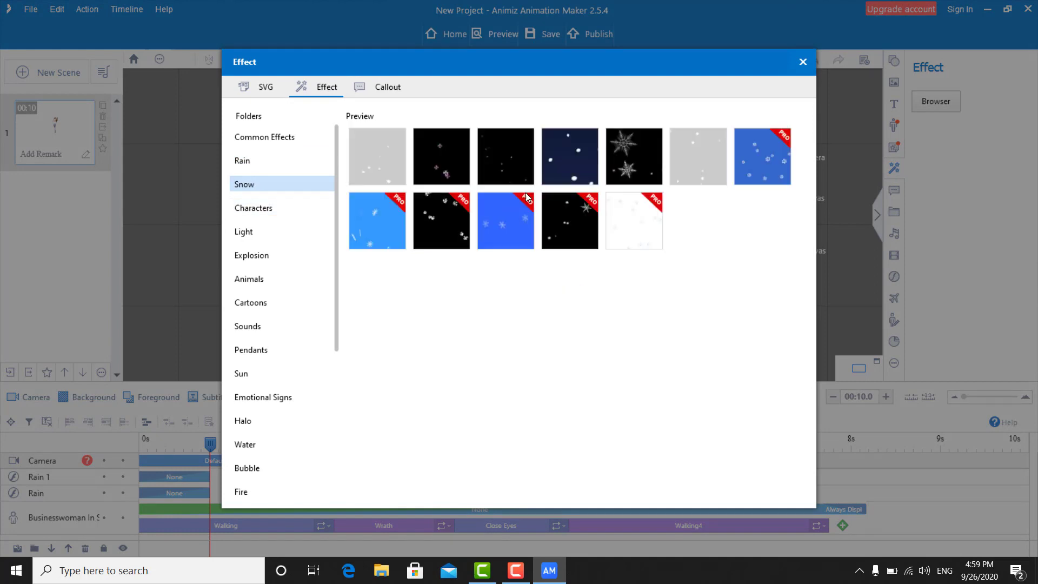
pyautogui.click(254, 231)
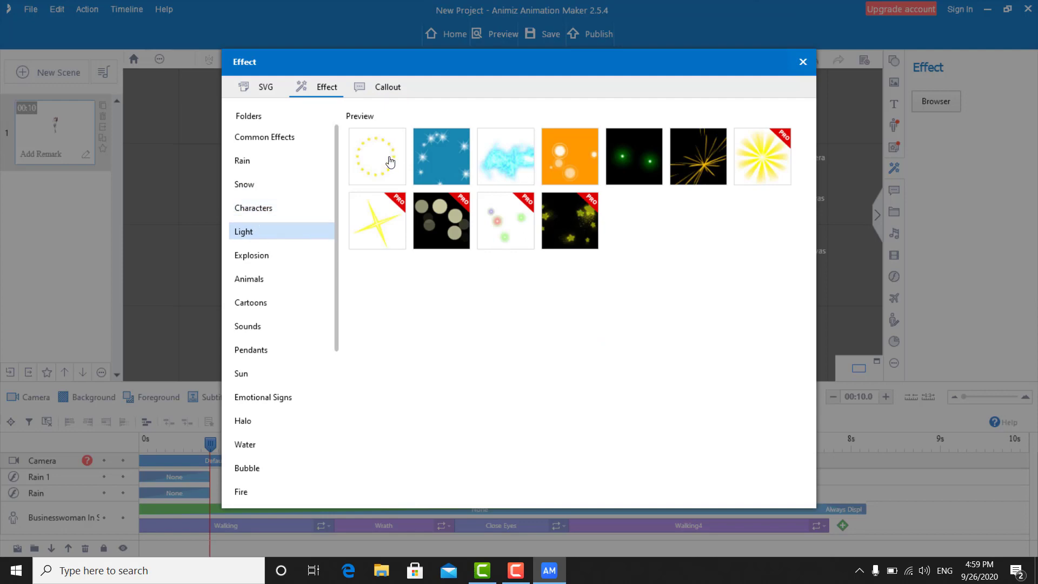
pyautogui.click(701, 165)
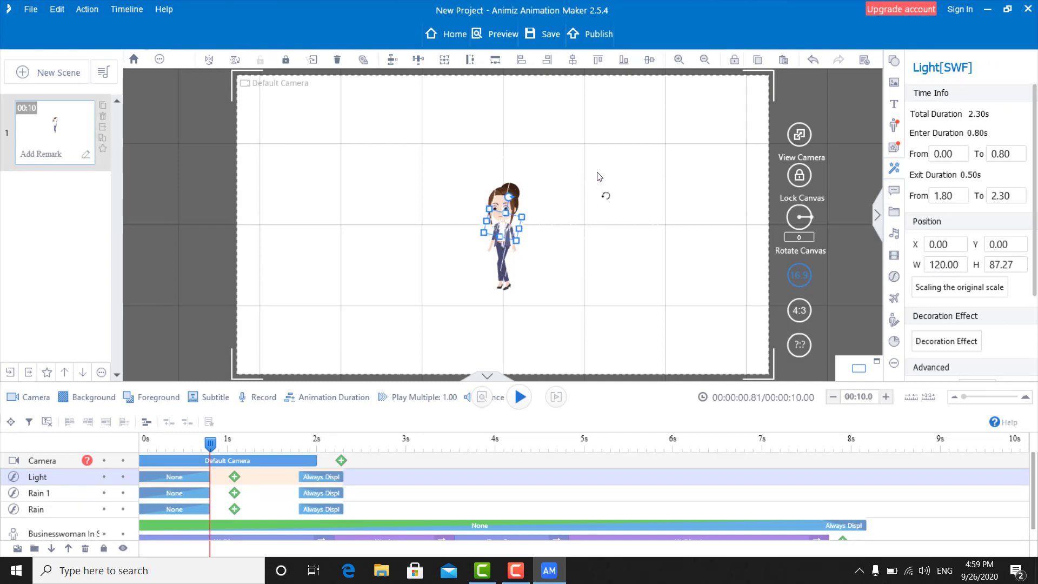
# Enlarge the spark burst to nearly the canvas height and place it to the right of the businesswoman
pyautogui.click(518, 219)
pyautogui.moveTo(522, 218); pyautogui.dragTo(618, 155)
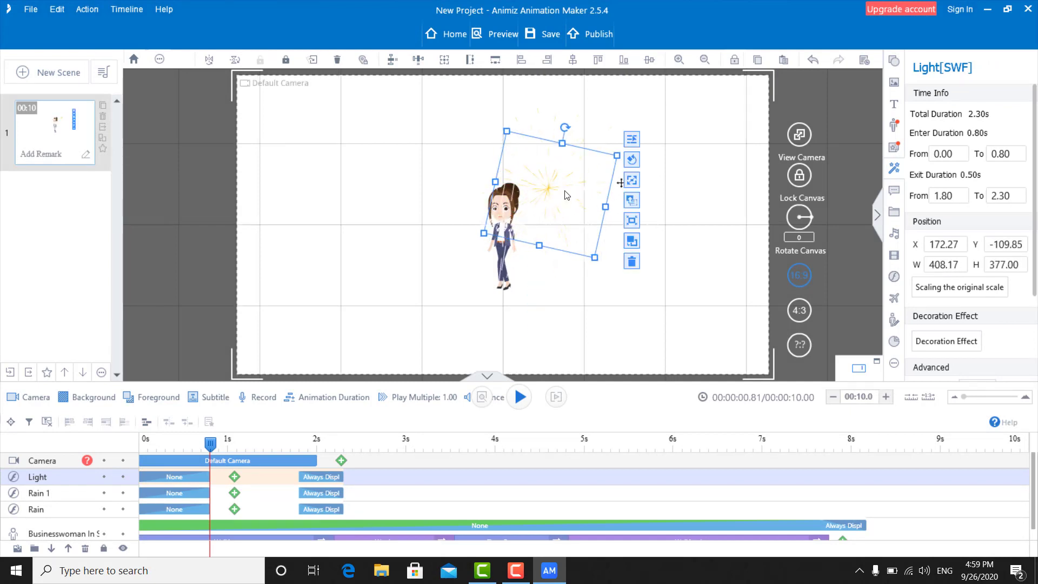
pyautogui.moveTo(563, 195); pyautogui.dragTo(645, 254)
pyautogui.moveTo(701, 216); pyautogui.dragTo(773, 148)
pyautogui.moveTo(565, 292); pyautogui.dragTo(503, 294)
pyautogui.click(393, 213)
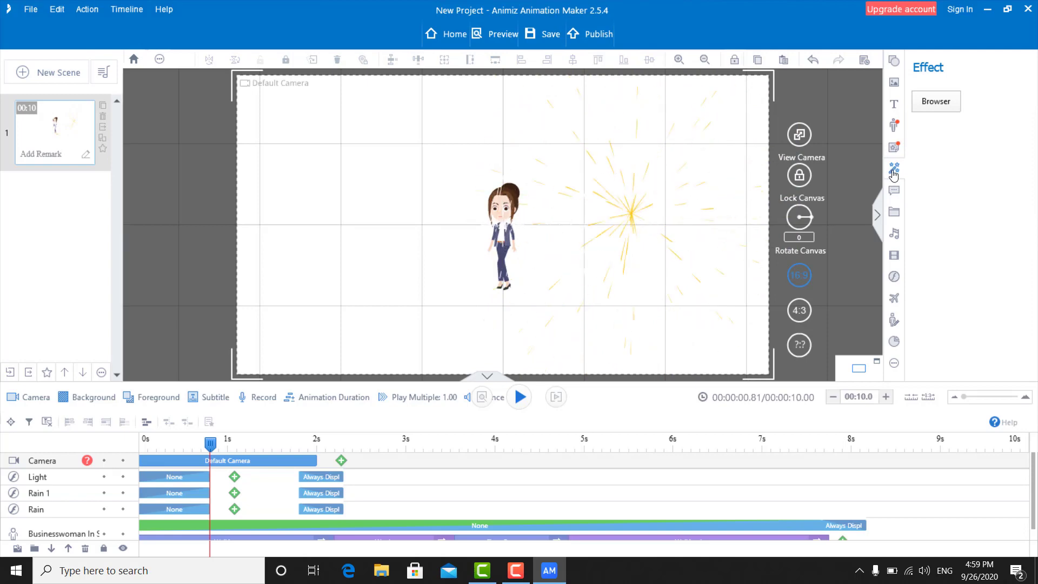
# Add the yellow-winged insect effect from the Animals folder of the effects library to the scene
pyautogui.click(936, 101)
pyautogui.click(257, 278)
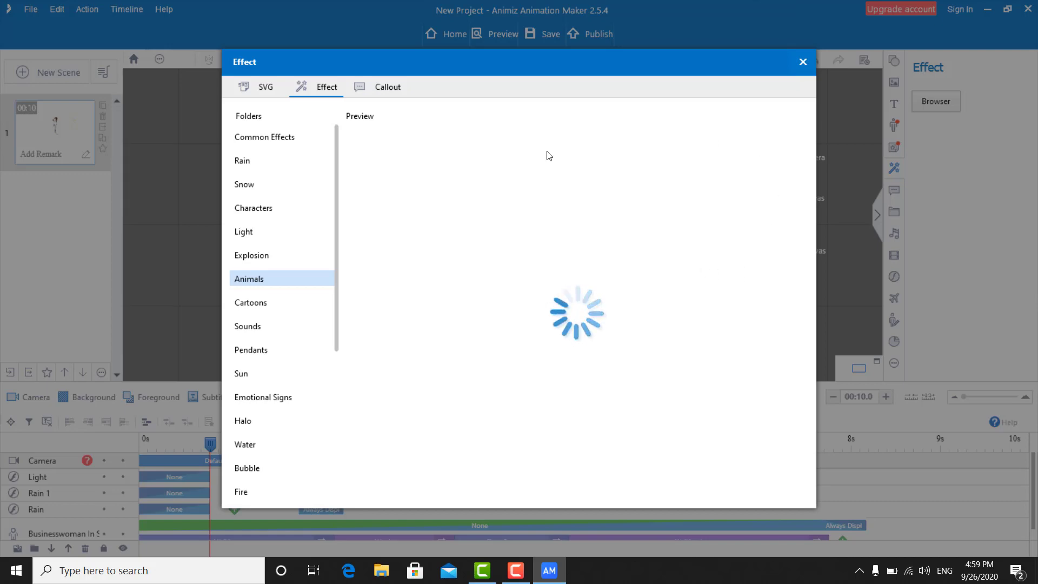
pyautogui.scroll(-3, 469, 178)
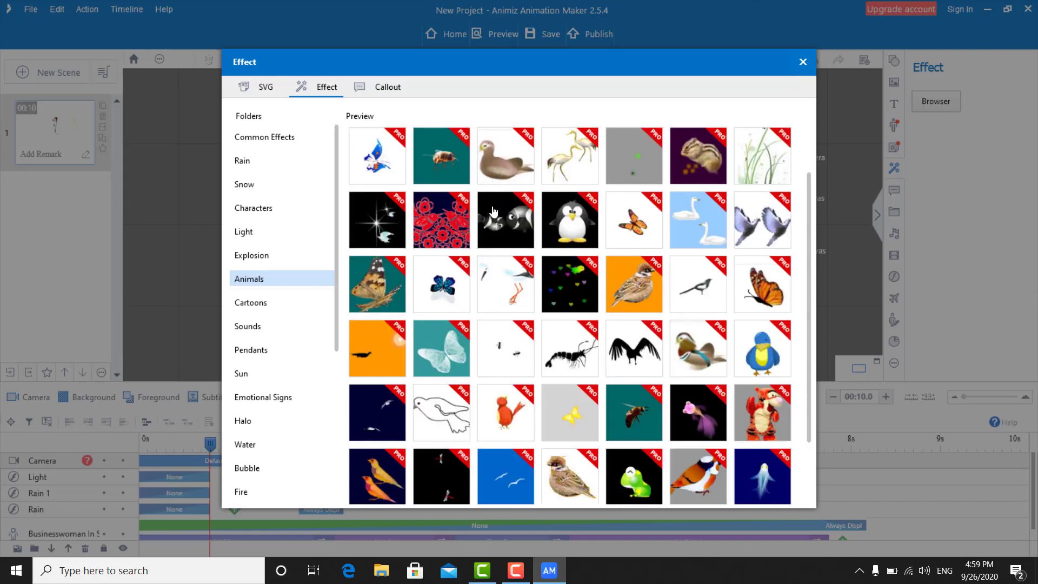
pyautogui.scroll(1, 517, 238)
pyautogui.scroll(1, 522, 233)
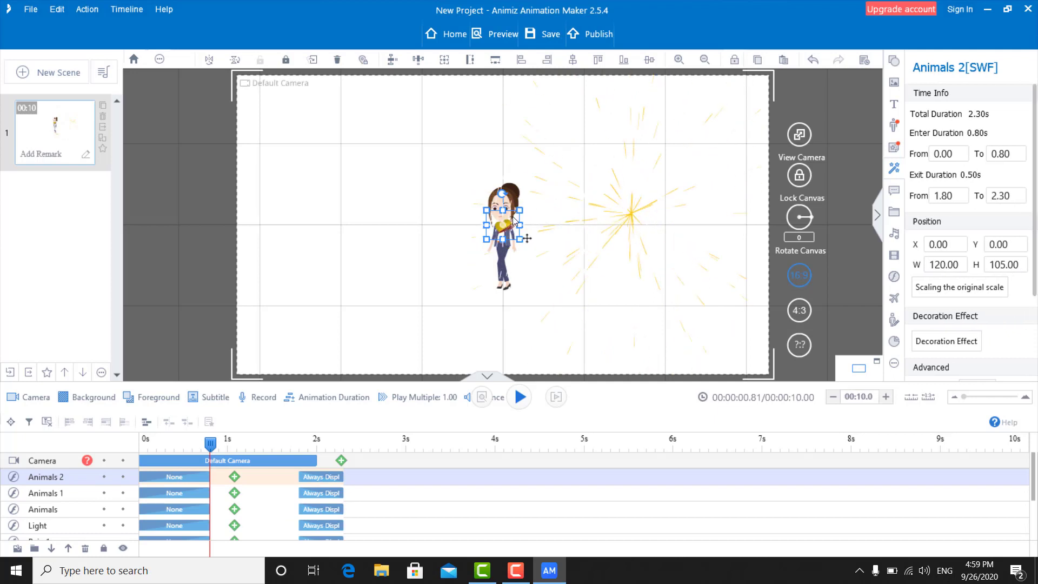
# Enlarge the yellow-winged insect to about 540 by 398 and move it to the left of the businesswoman
pyautogui.moveTo(519, 210); pyautogui.dragTo(635, 130)
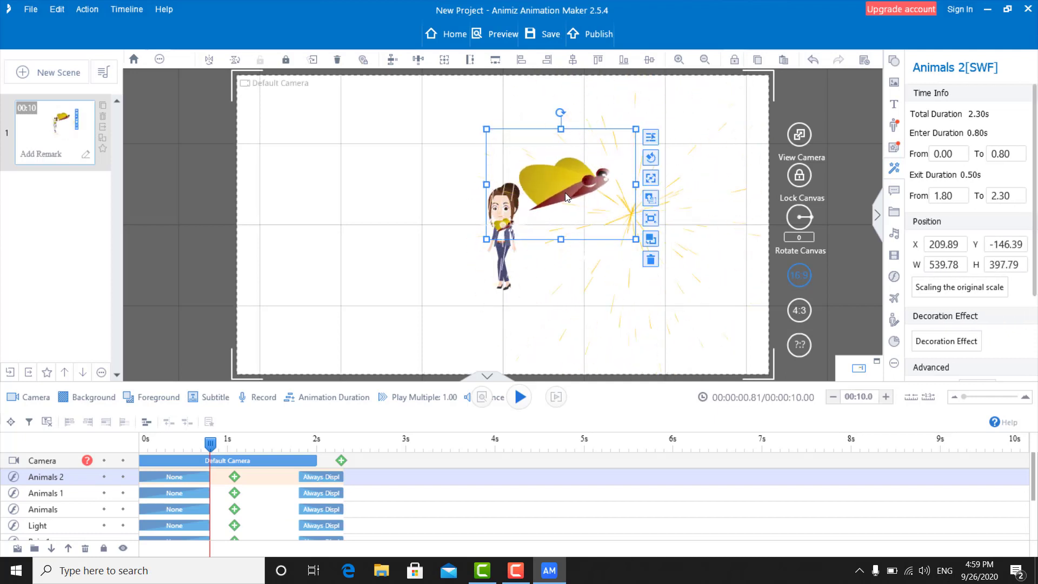
pyautogui.moveTo(572, 207); pyautogui.dragTo(366, 219)
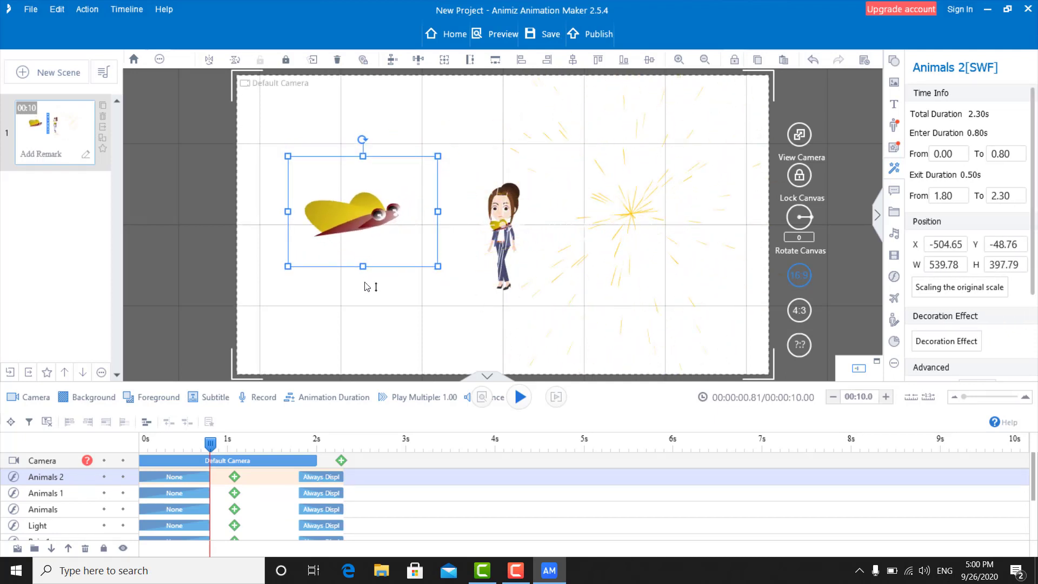
pyautogui.click(452, 279)
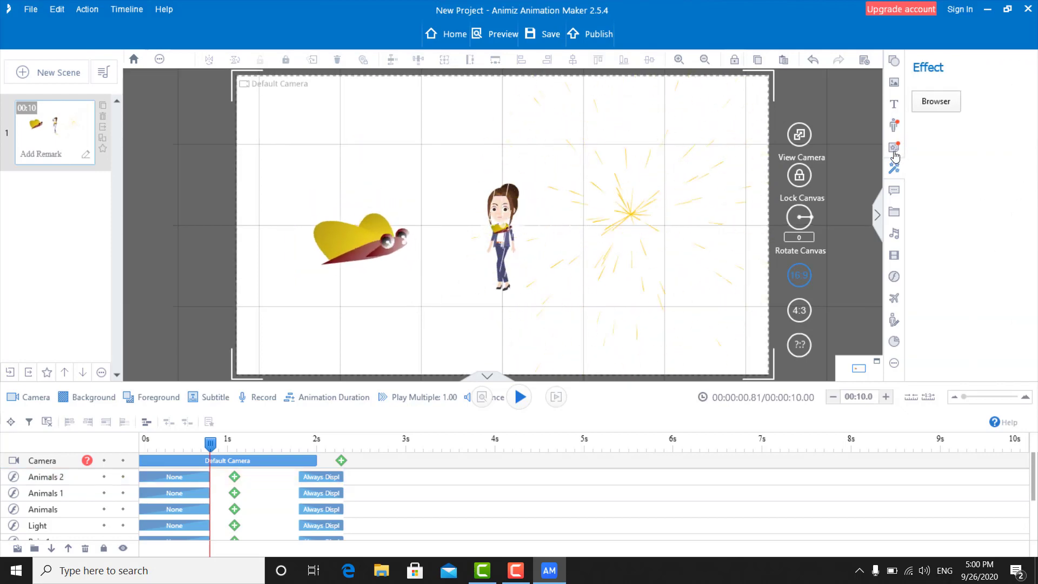
# Look through the Cartoons, Sounds and Animals effect folders, the callouts and the SVG folders, and close the library
pyautogui.click(935, 101)
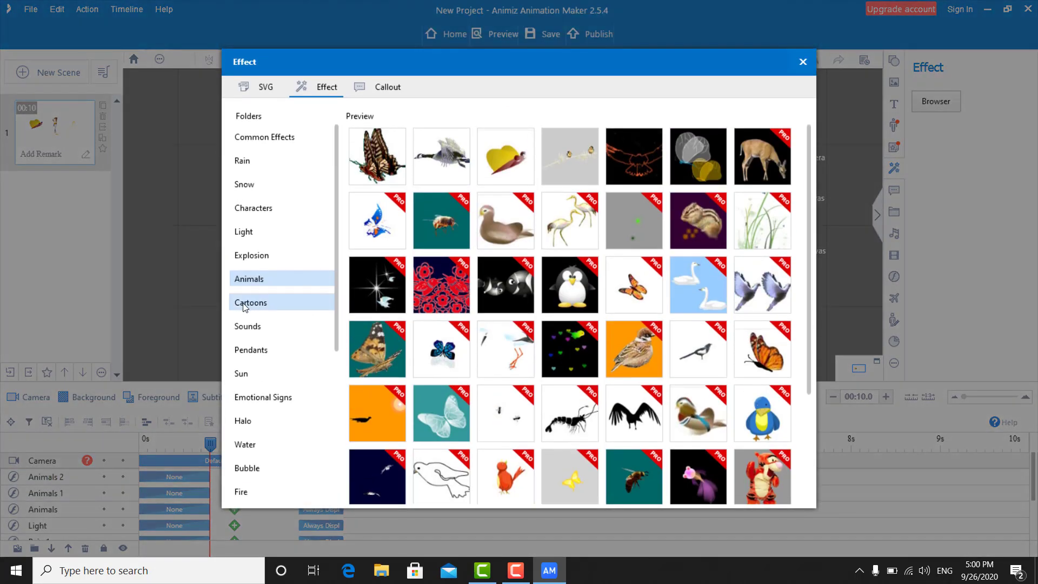
pyautogui.click(246, 303)
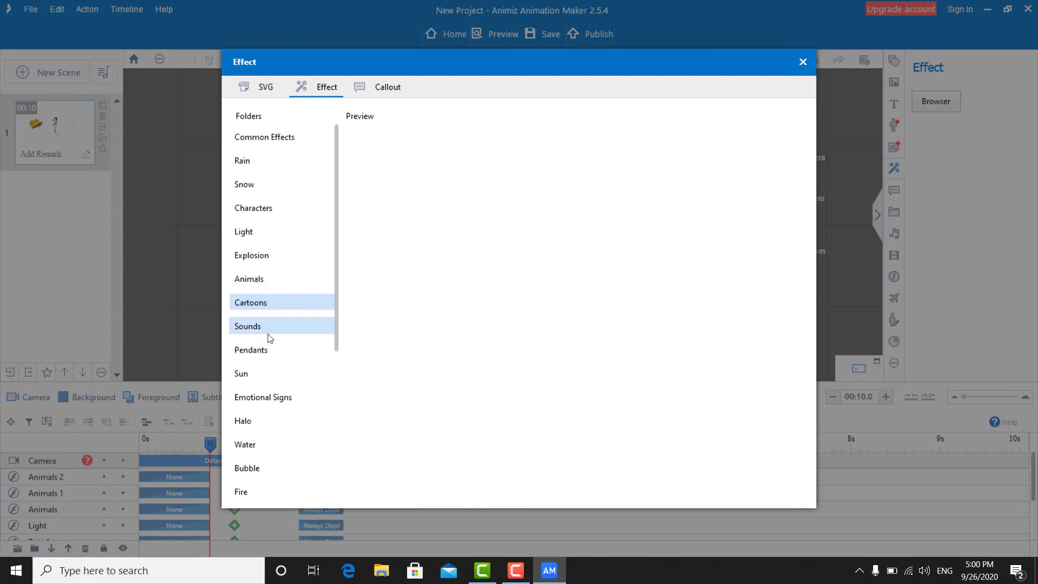
pyautogui.scroll(-2, 292, 346)
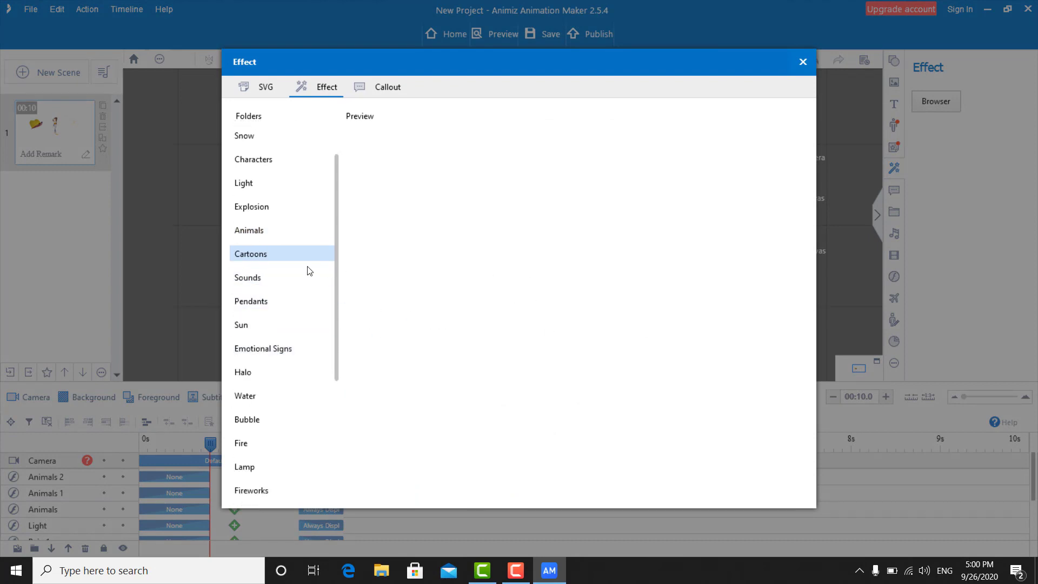
pyautogui.click(257, 281)
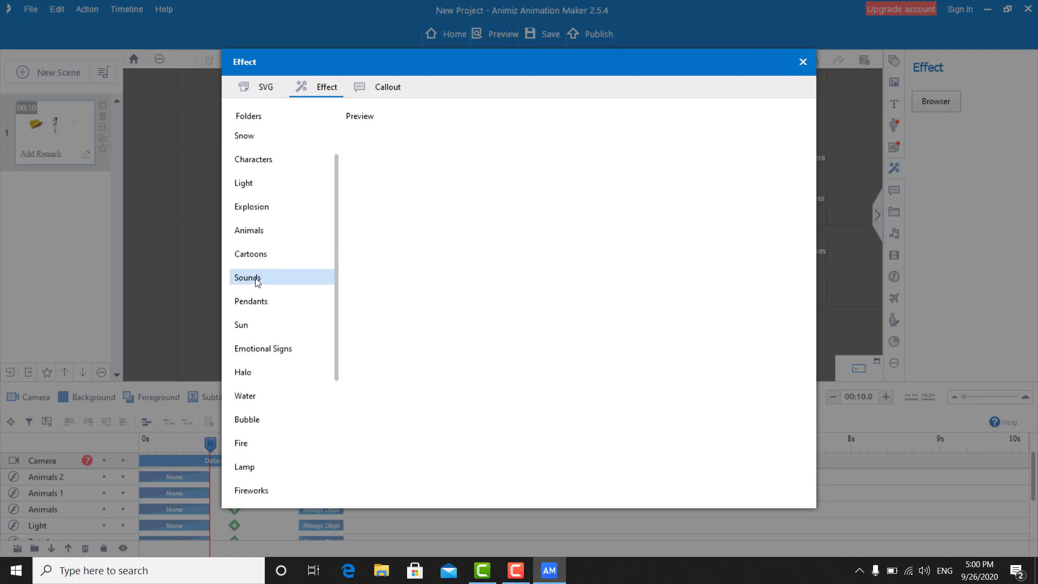
pyautogui.click(258, 255)
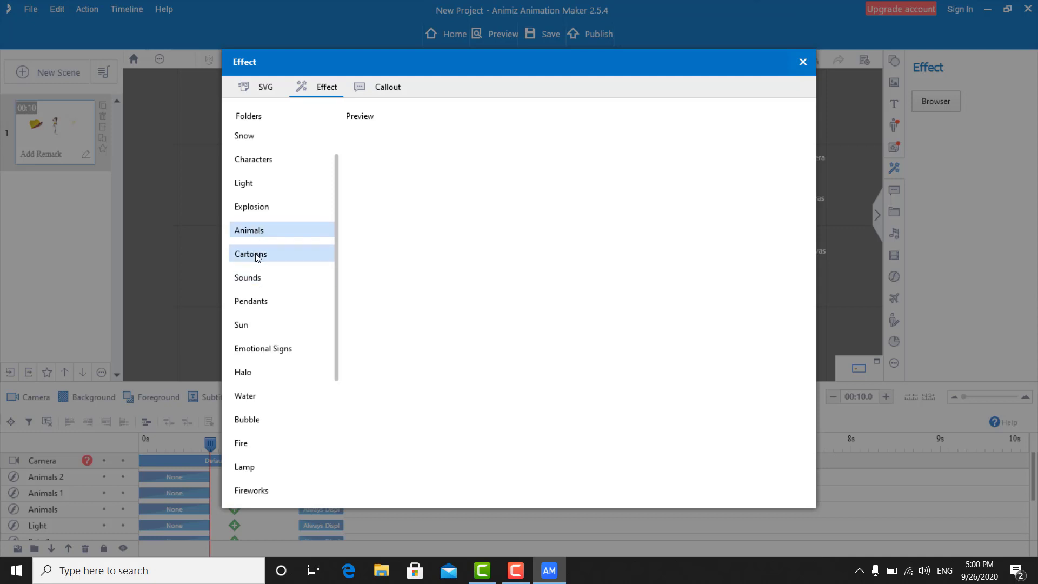
pyautogui.click(258, 231)
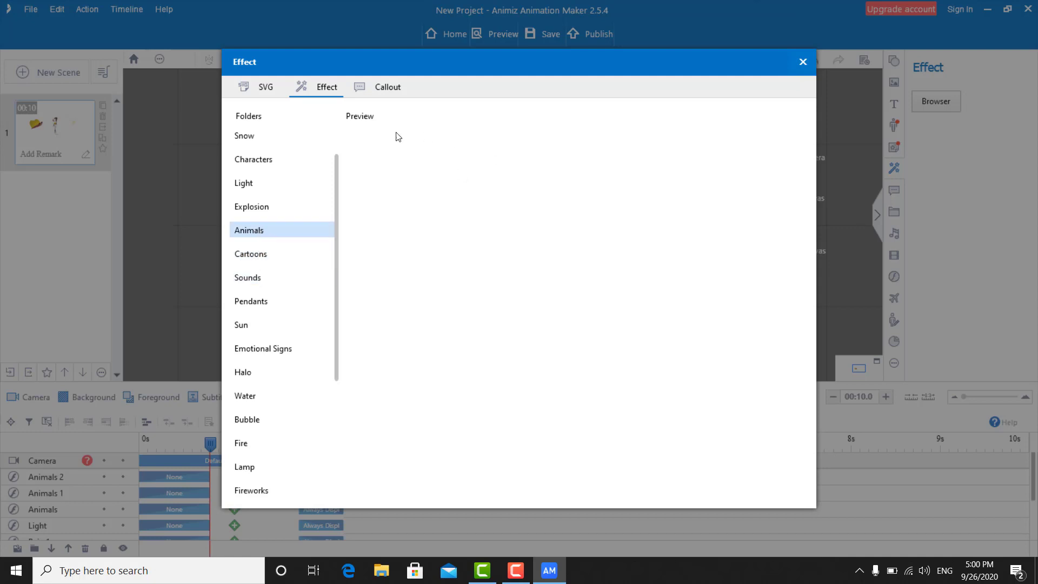
pyautogui.click(380, 90)
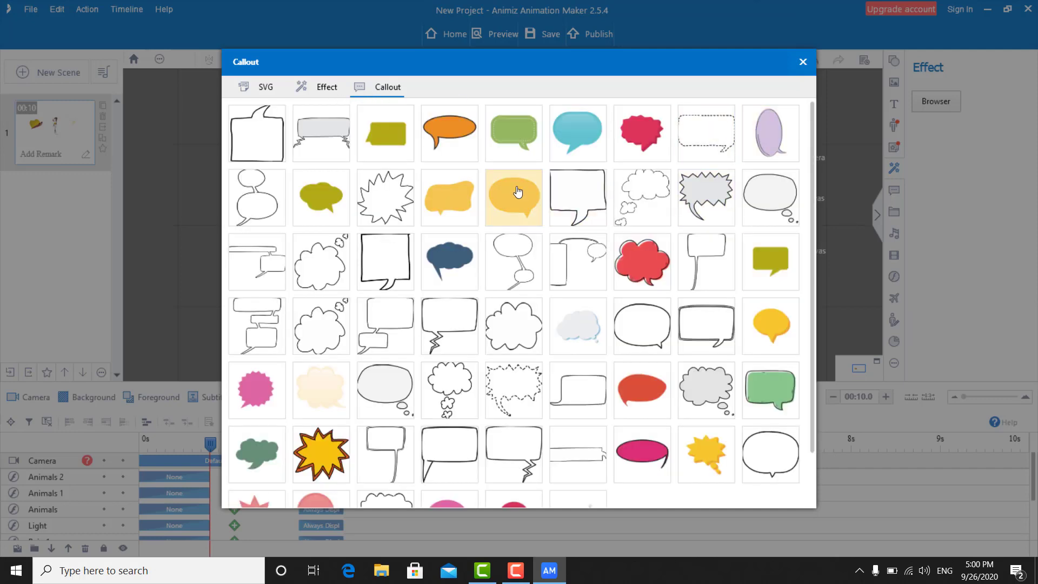
pyautogui.click(330, 90)
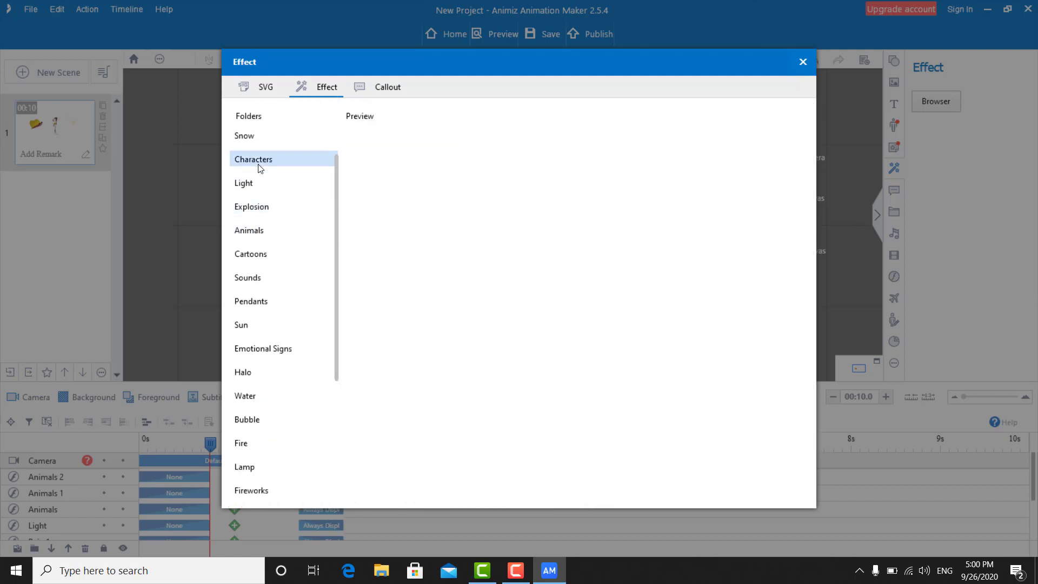
pyautogui.click(264, 87)
pyautogui.click(278, 232)
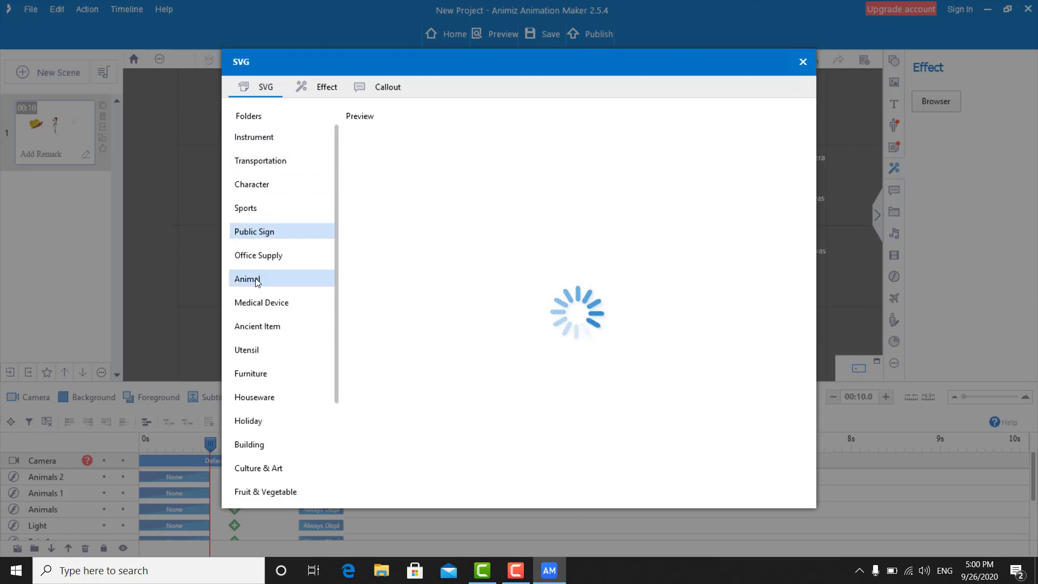
pyautogui.click(257, 281)
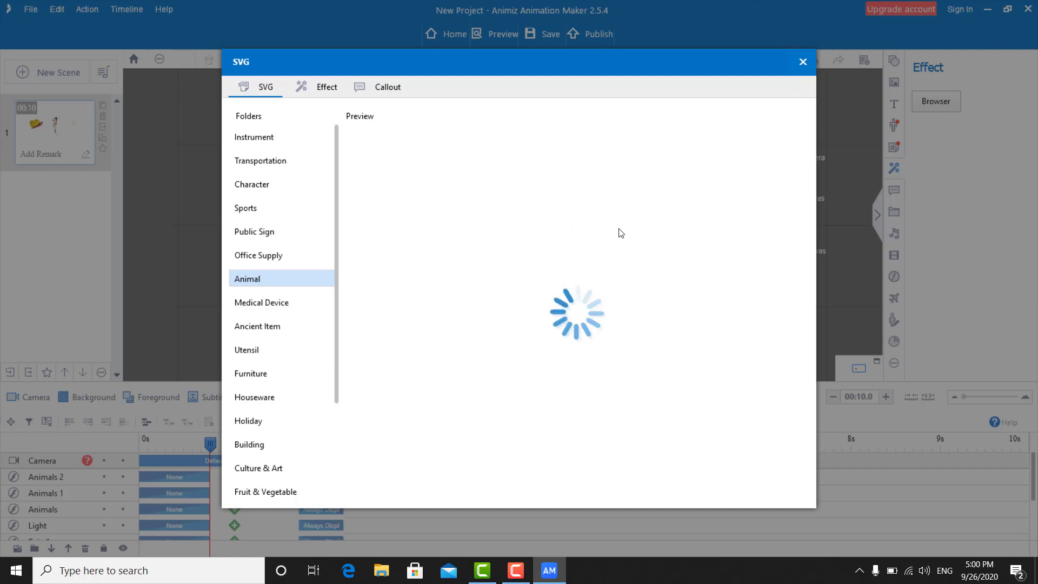
pyautogui.click(804, 65)
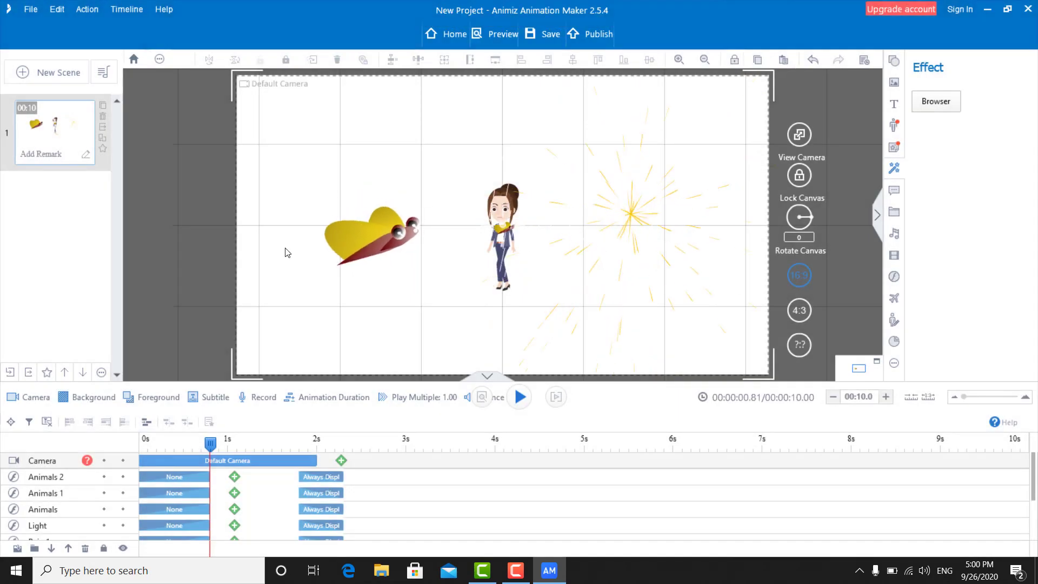
# Reopen the library, examine the SVG previews and the Characters effects folder, and close it
pyautogui.click(893, 188)
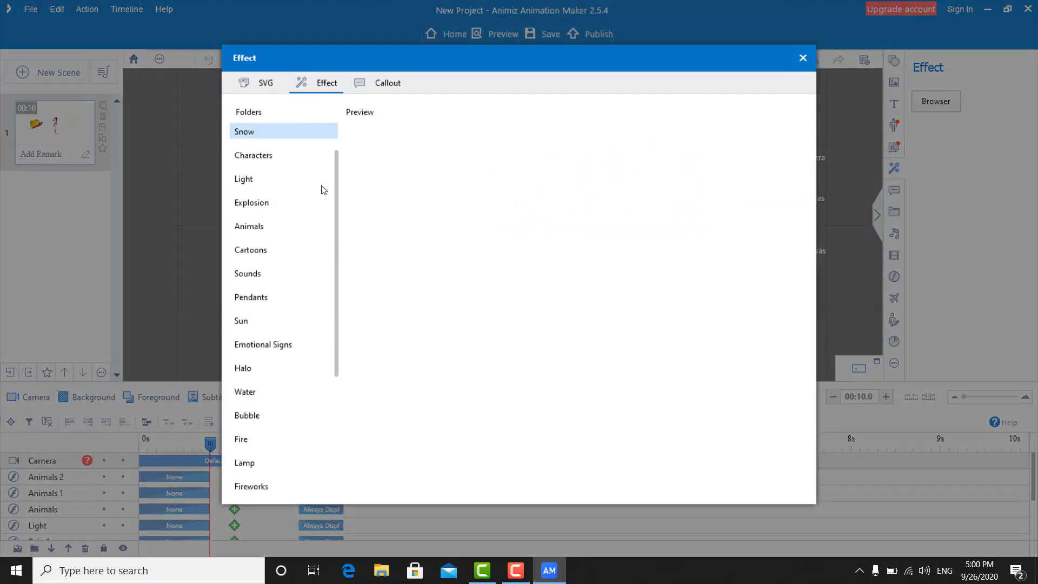
pyautogui.click(264, 90)
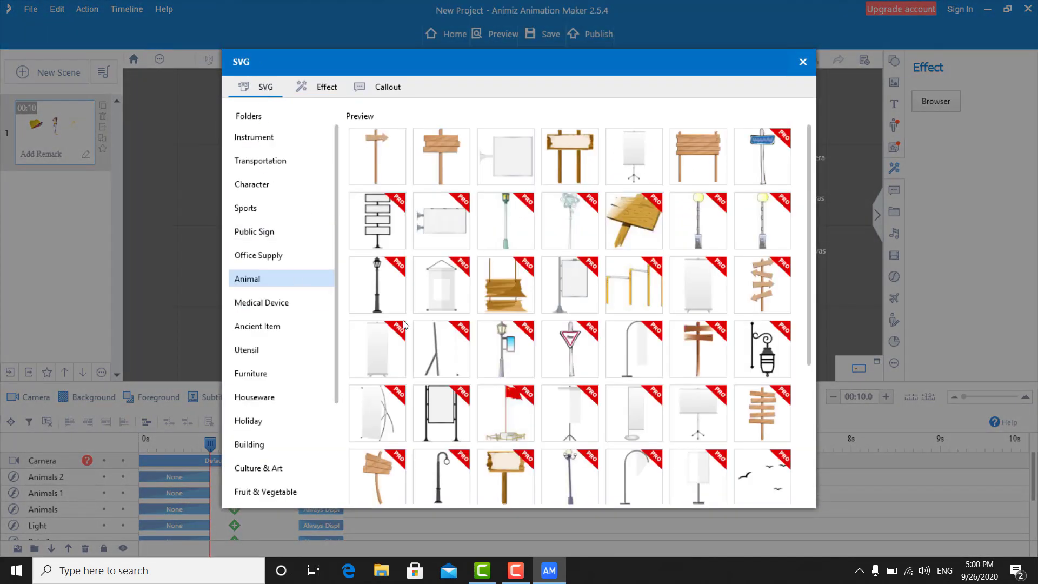
pyautogui.scroll(-1, 506, 234)
pyautogui.scroll(1, 506, 234)
pyautogui.click(325, 87)
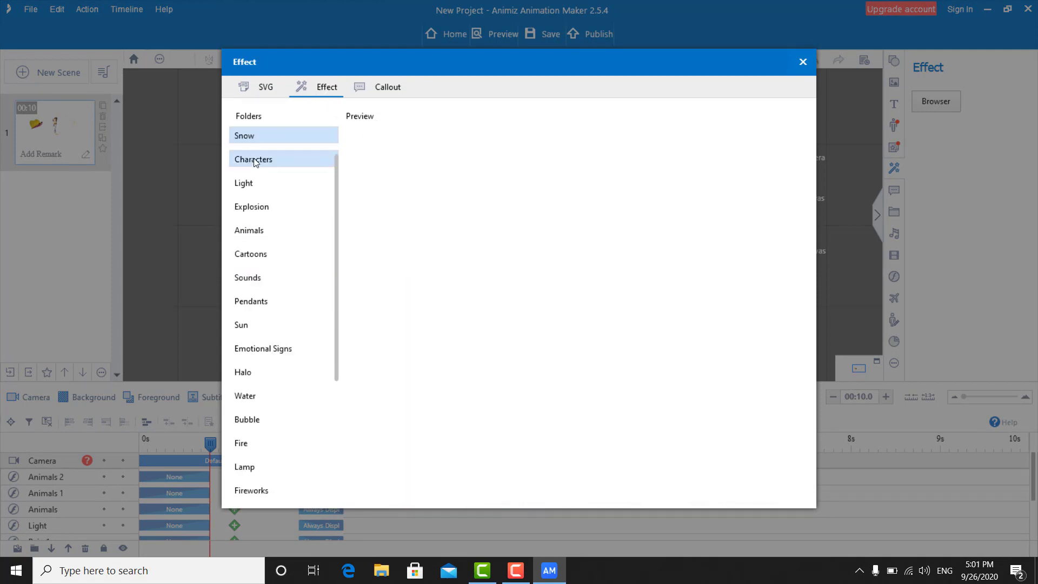
pyautogui.click(256, 162)
pyautogui.scroll(-3, 259, 325)
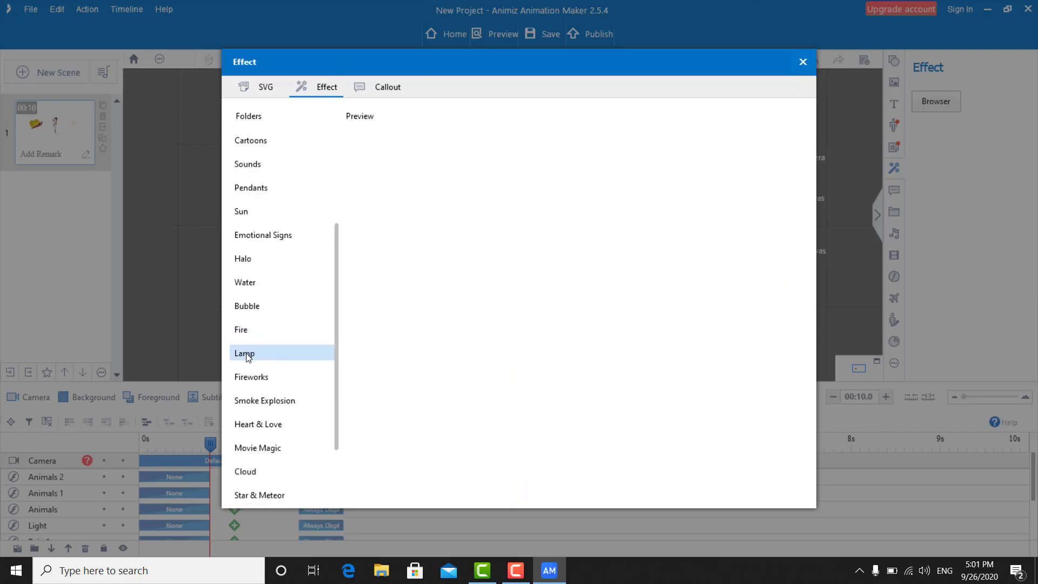
pyautogui.click(802, 64)
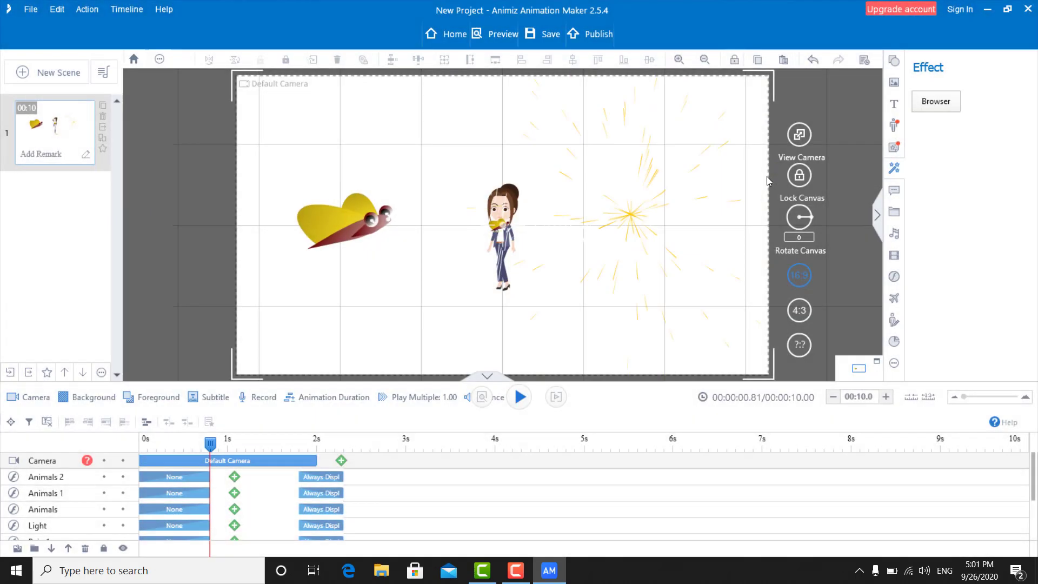
# Play back the scene with the added effects and pause it at about 7.1 s
pyautogui.scroll(-3, 459, 295)
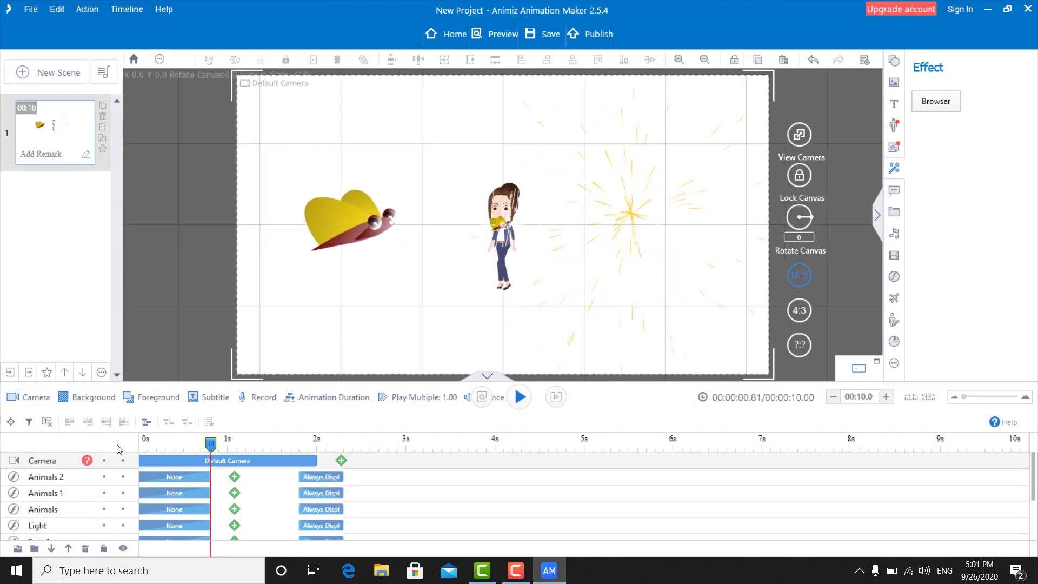
pyautogui.press('space')
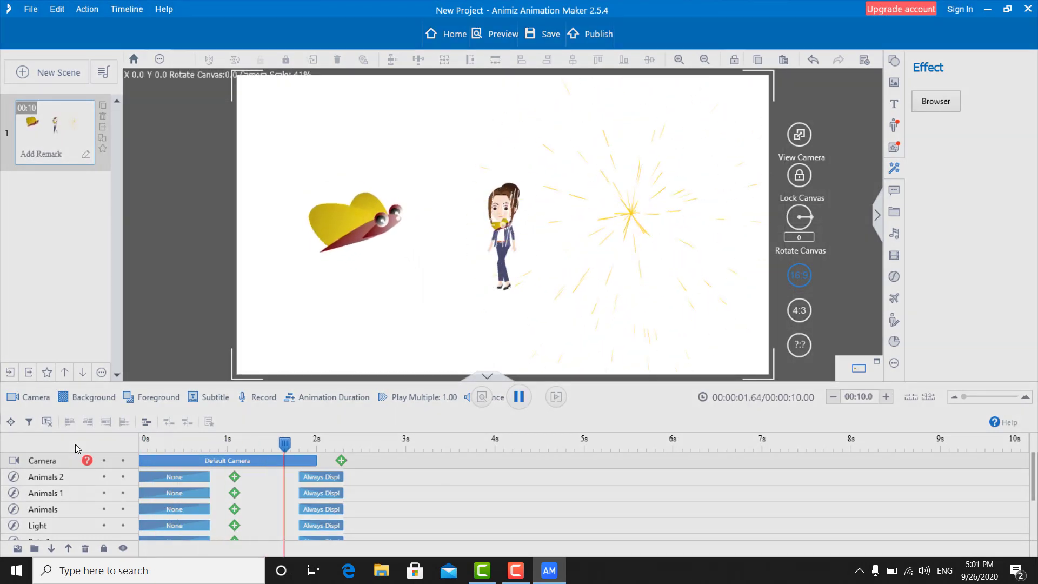
pyautogui.press('space')
pyautogui.press('space')
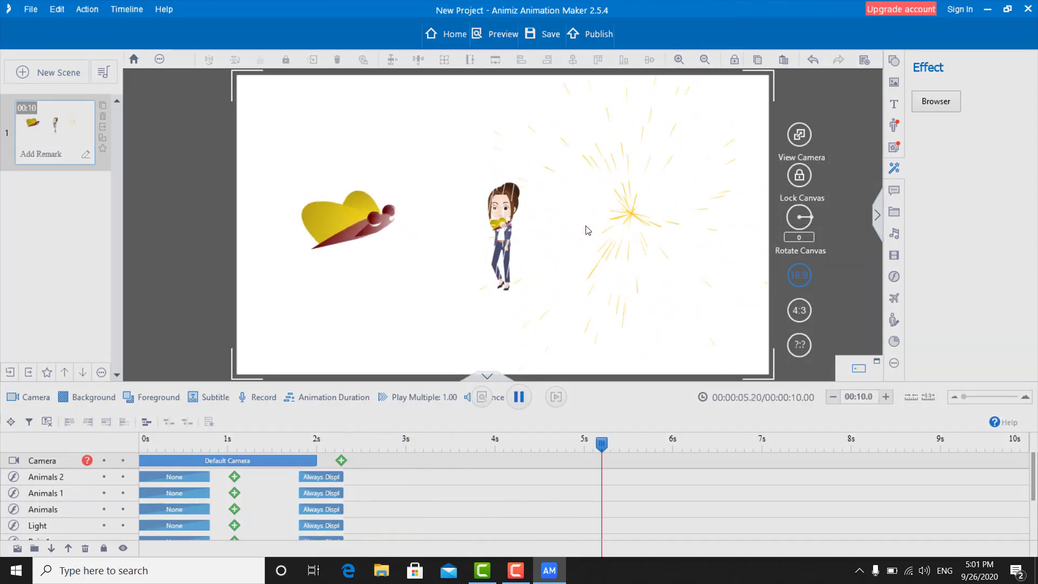
pyautogui.press('space')
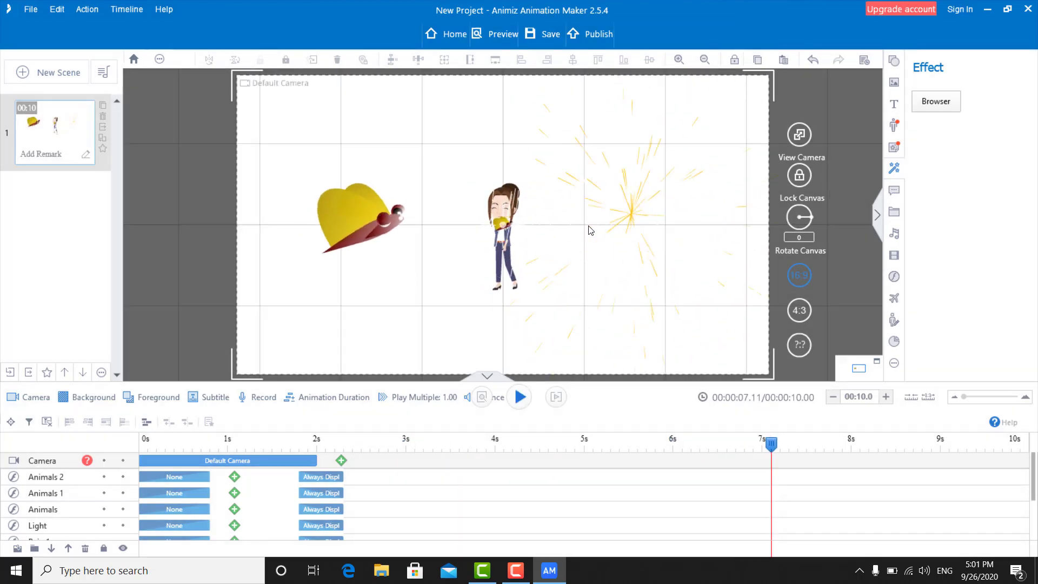